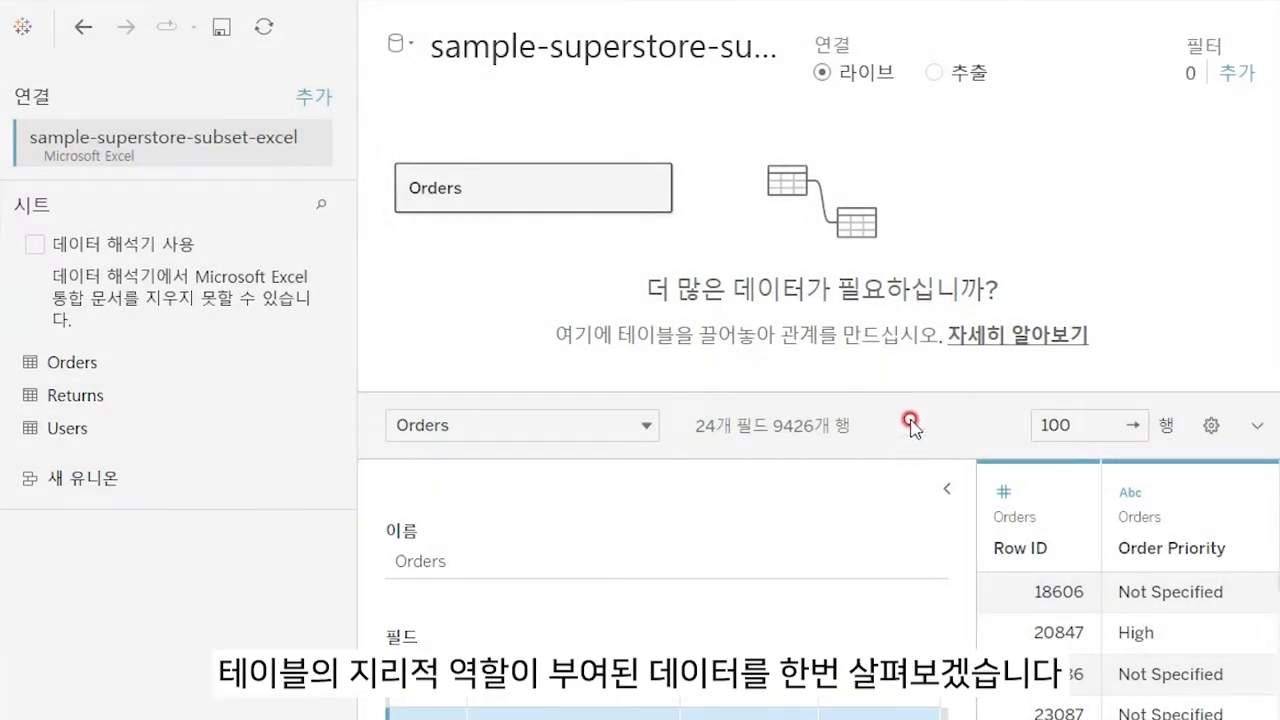
Examine the Orders fields with geographic roles and check the role assigned to State or Province.
{"action": "left_click_drag", "start_coordinate": [903, 391], "coordinate": [880, 166]}
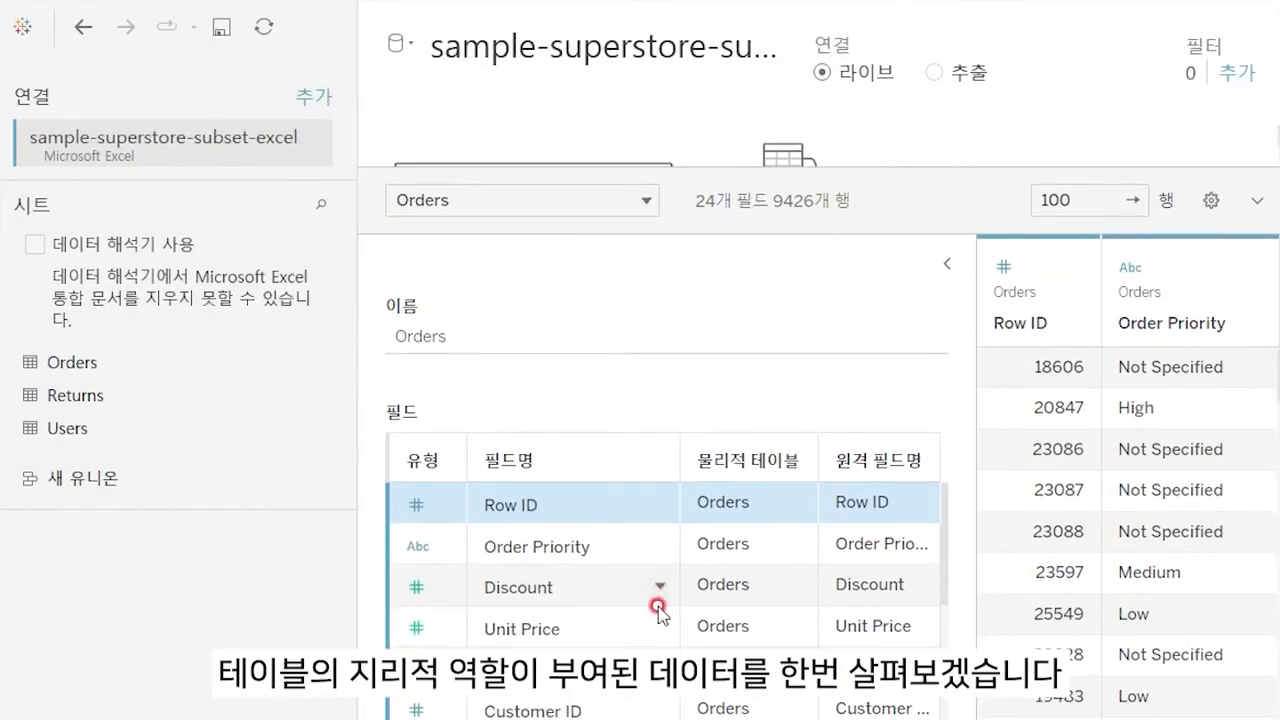
{"action": "scroll", "coordinate": [660, 605], "scroll_direction": "down", "scroll_amount": 4}
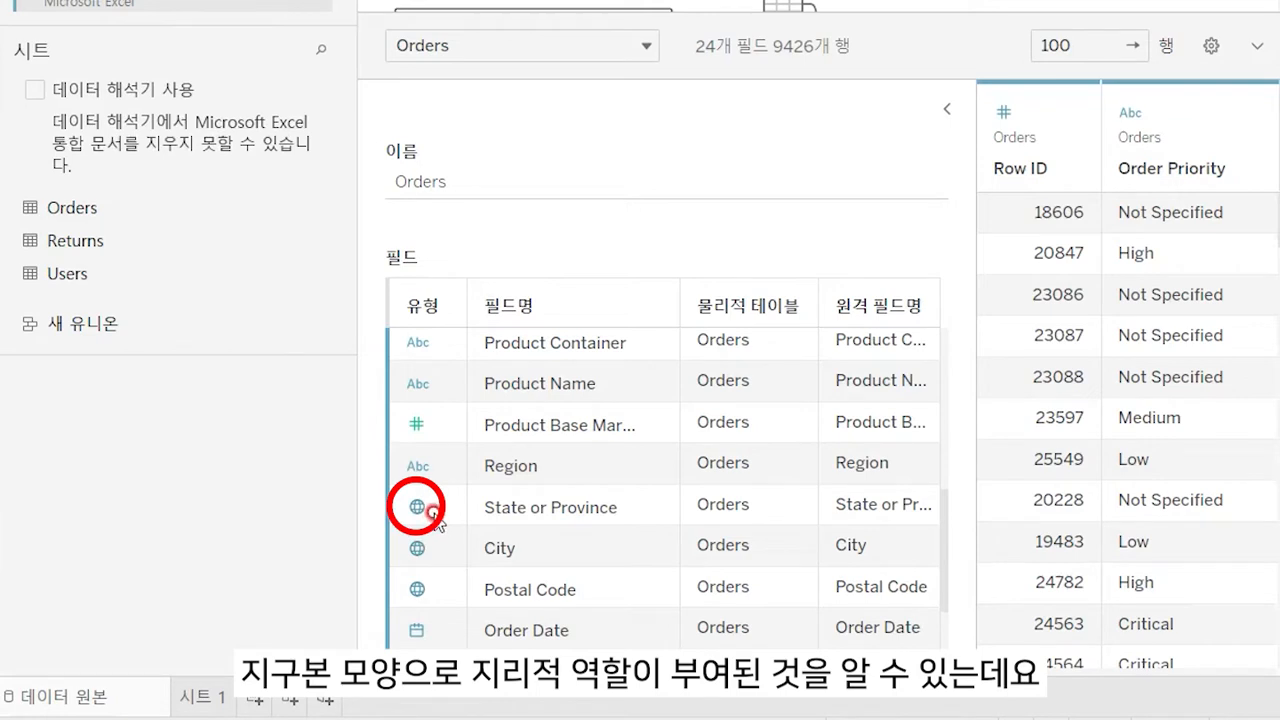
{"action": "left_click", "coordinate": [432, 510]}
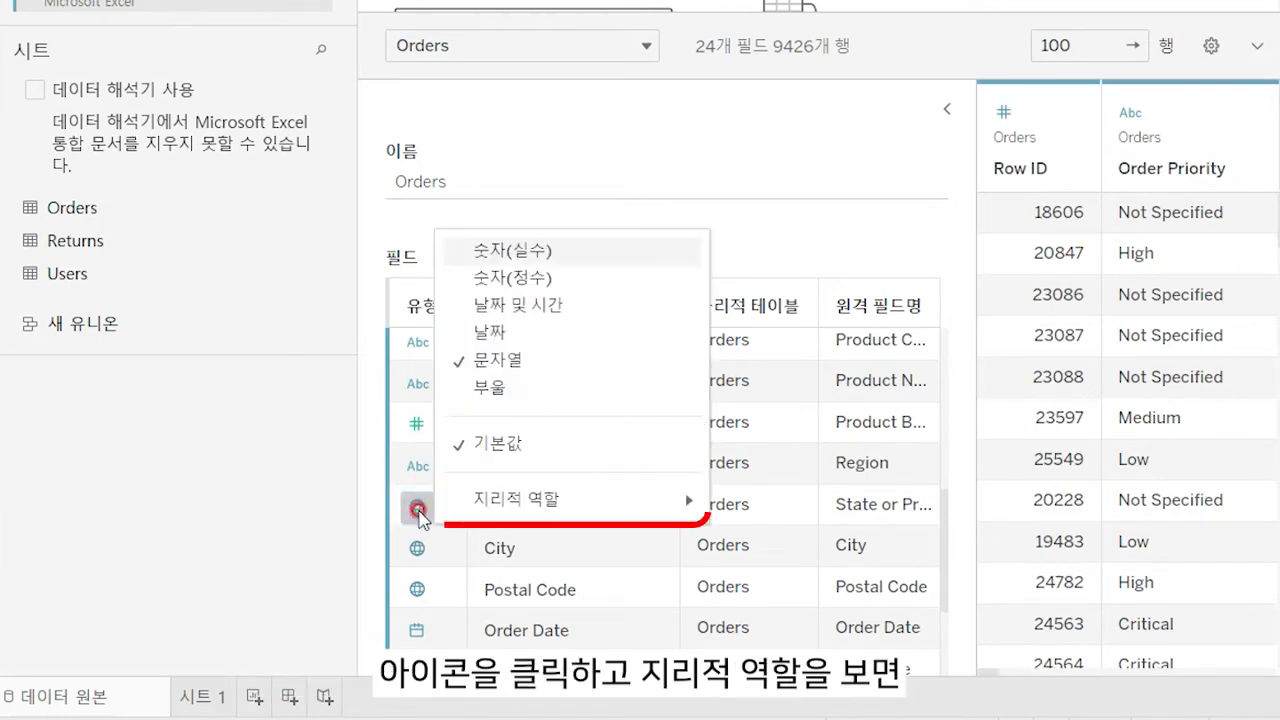
{"action": "mouse_move", "coordinate": [484, 497]}
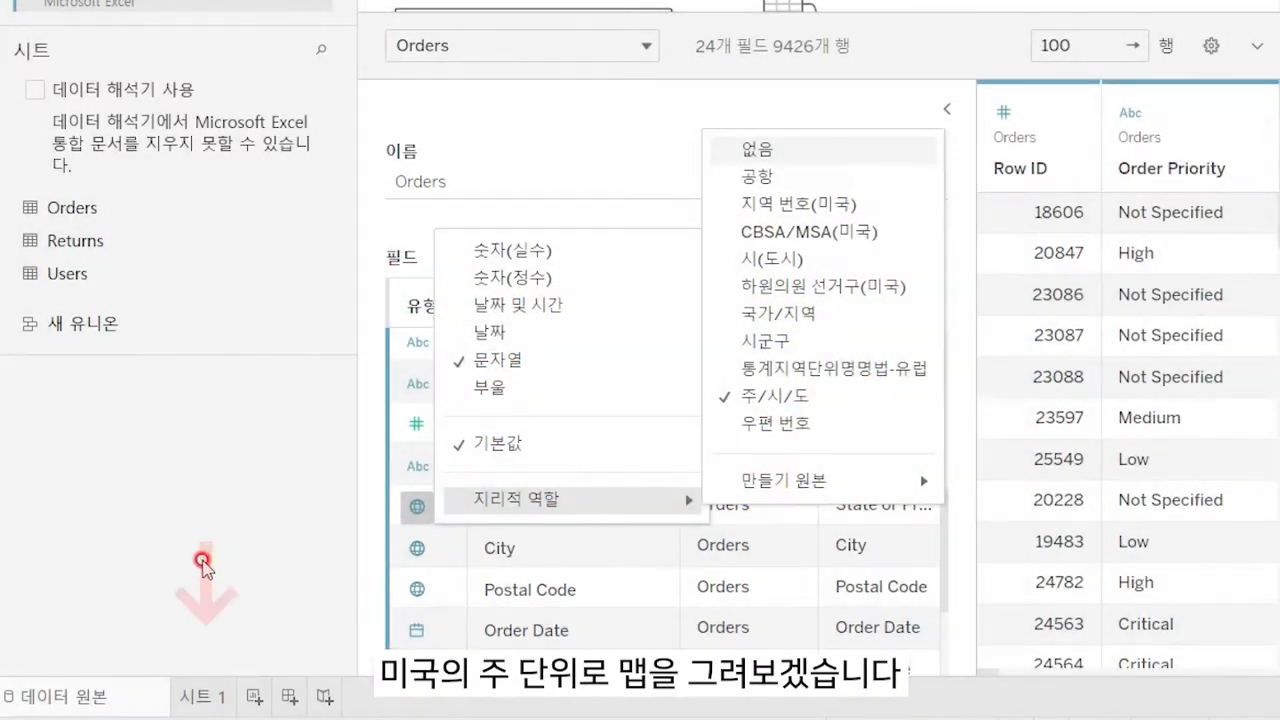
Plot the State or Province field as a map on worksheet 시트 1.
{"action": "left_click", "coordinate": [221, 690]}
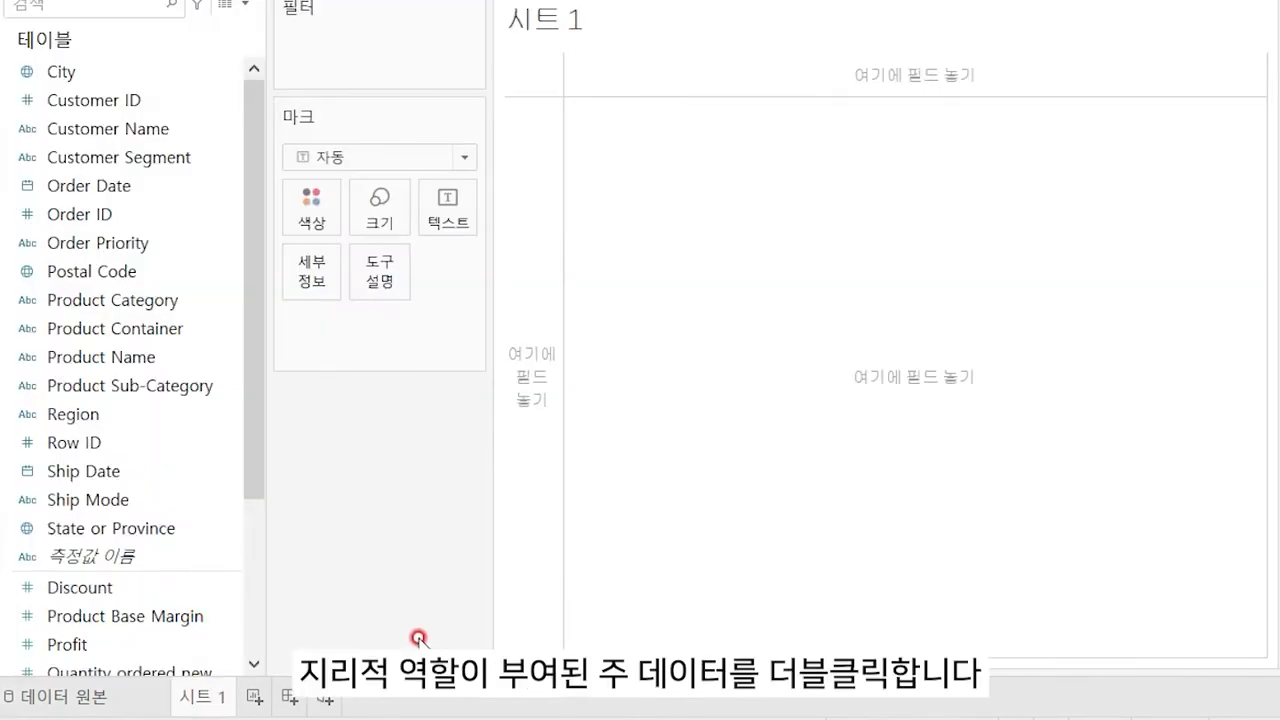
{"action": "double_click", "coordinate": [163, 528]}
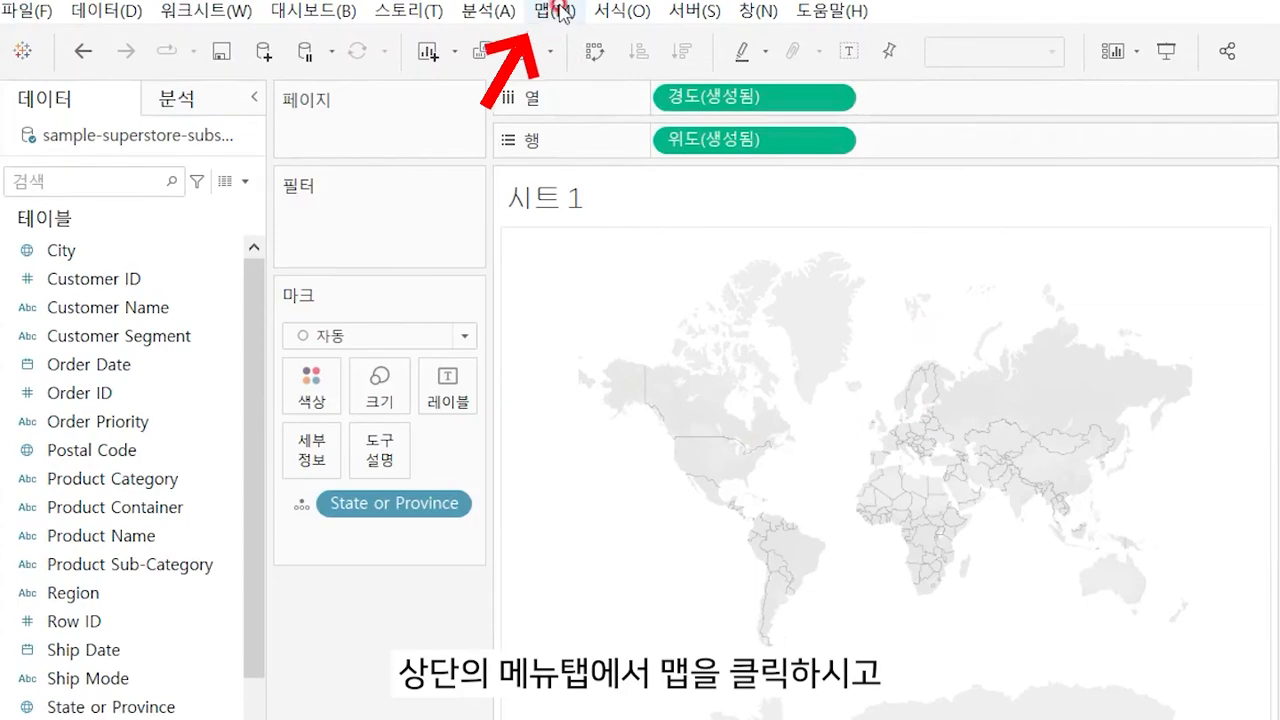
Edit the map's locations so that the fixed country/region is 미국 (United States).
{"action": "left_click", "coordinate": [556, 12]}
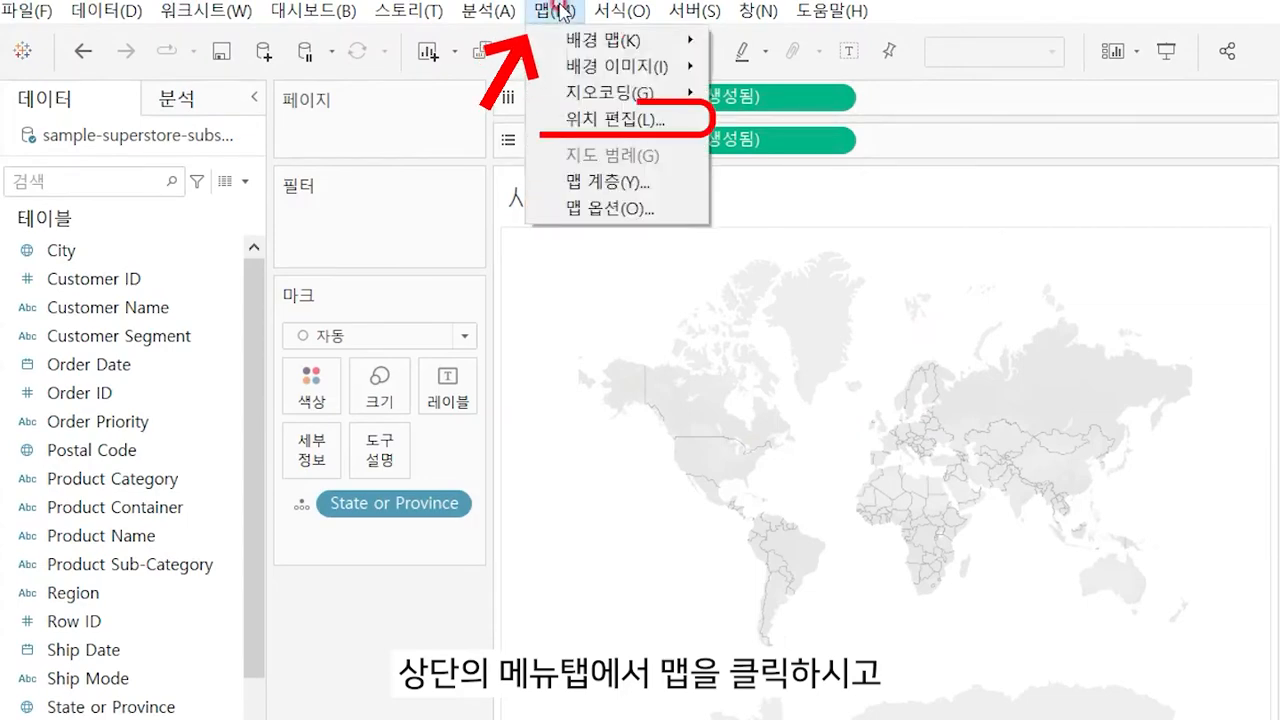
{"action": "left_click", "coordinate": [568, 122]}
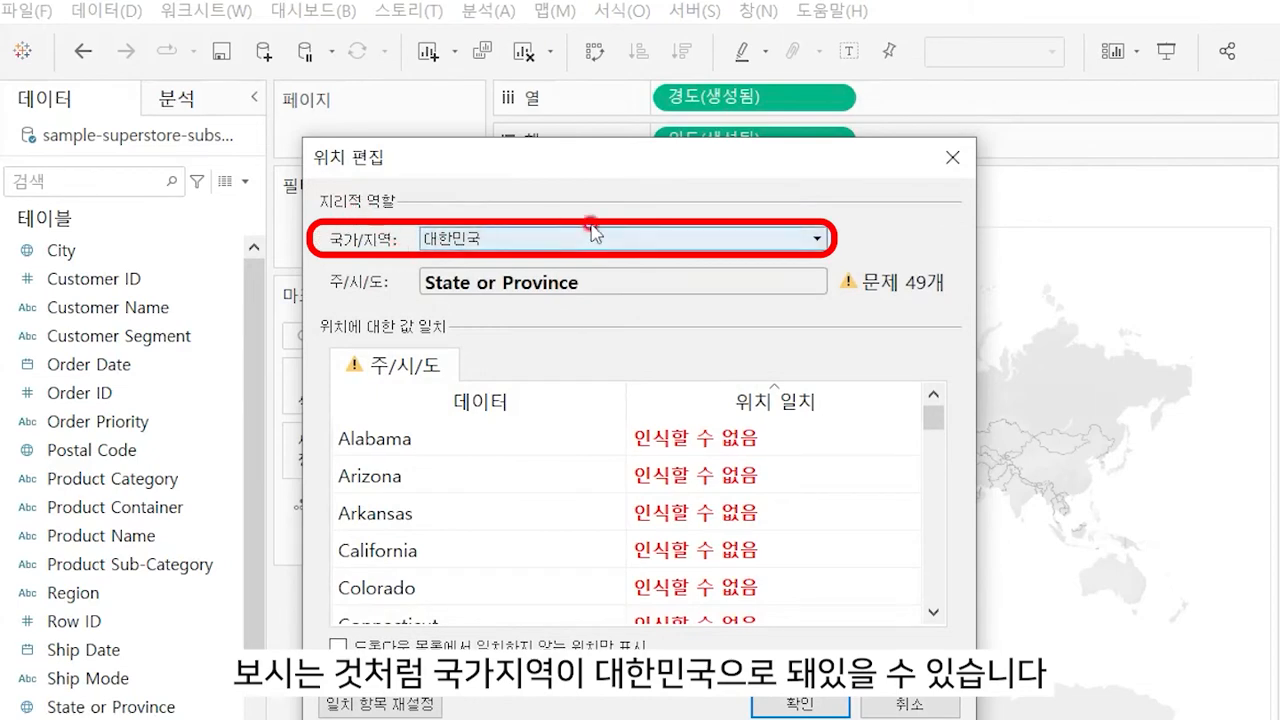
{"action": "left_click", "coordinate": [812, 238]}
{"action": "left_click", "coordinate": [690, 318]}
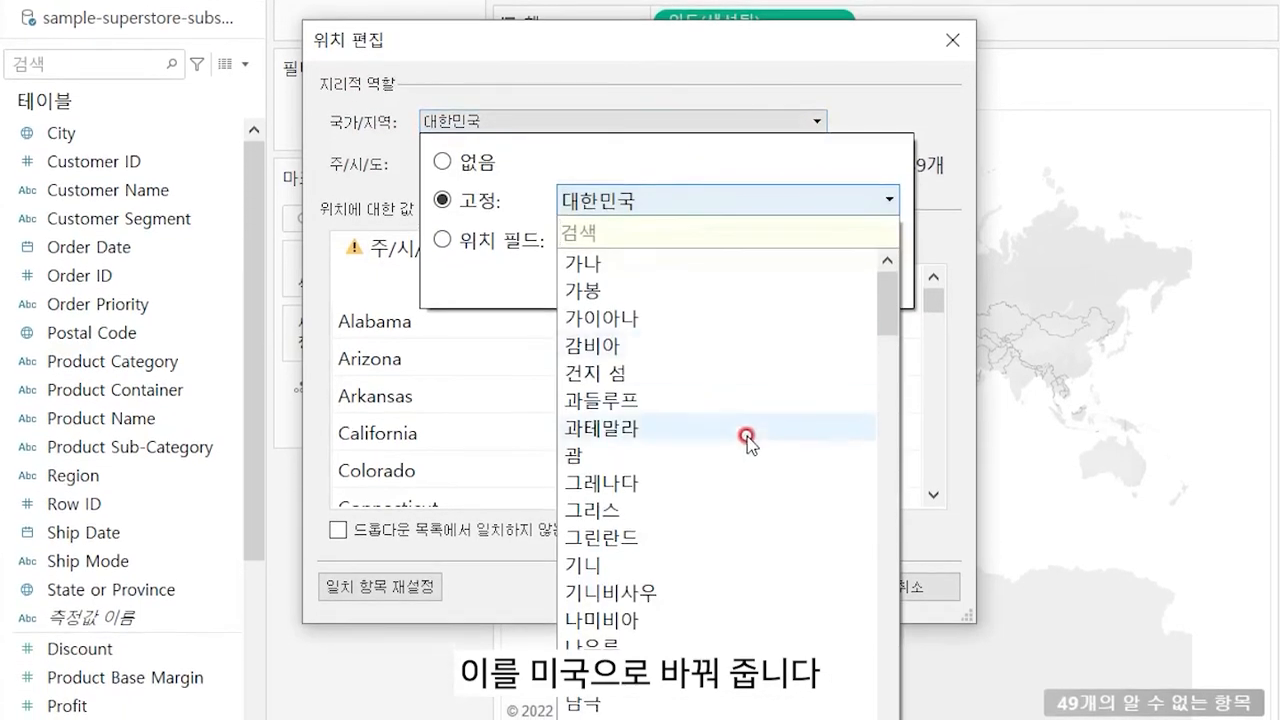
{"action": "scroll", "coordinate": [731, 430], "scroll_direction": "down", "scroll_amount": 12}
{"action": "scroll", "coordinate": [722, 496], "scroll_direction": "down", "scroll_amount": 5}
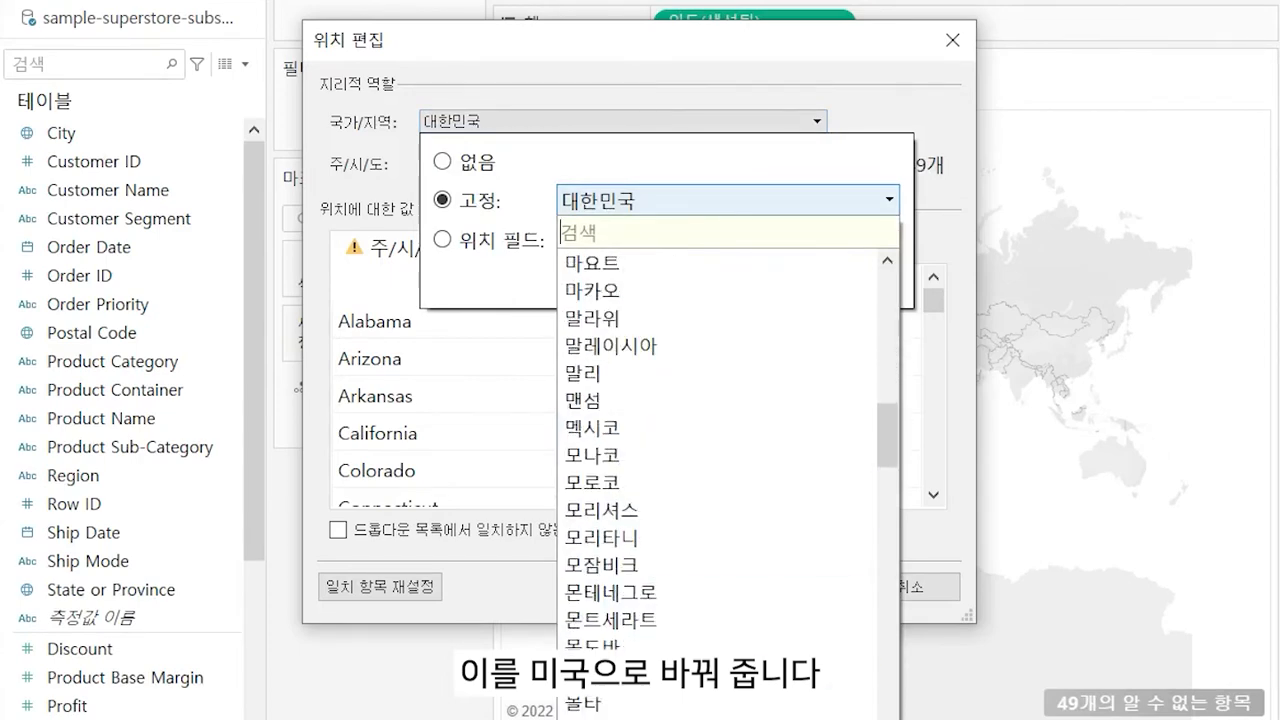
{"action": "scroll", "coordinate": [800, 505], "scroll_direction": "down", "scroll_amount": 3}
{"action": "left_click", "coordinate": [828, 512]}
{"action": "left_click", "coordinate": [804, 587]}
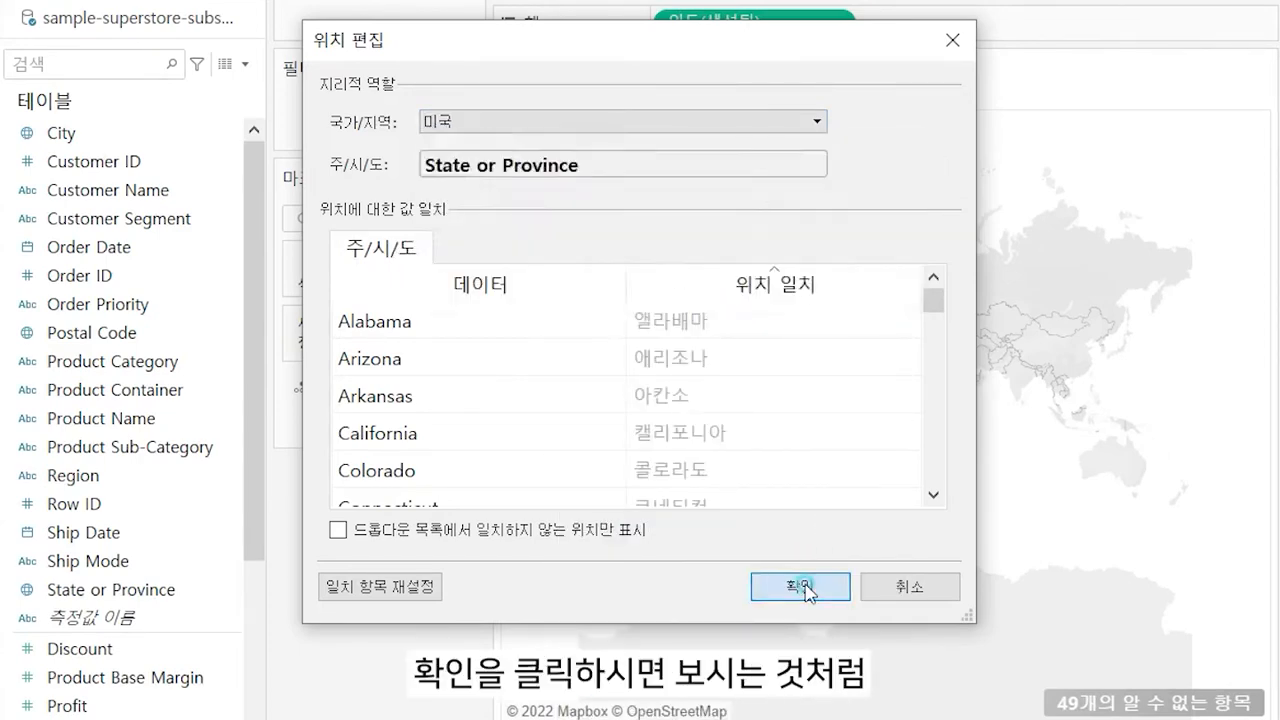
{"action": "left_click", "coordinate": [804, 587]}
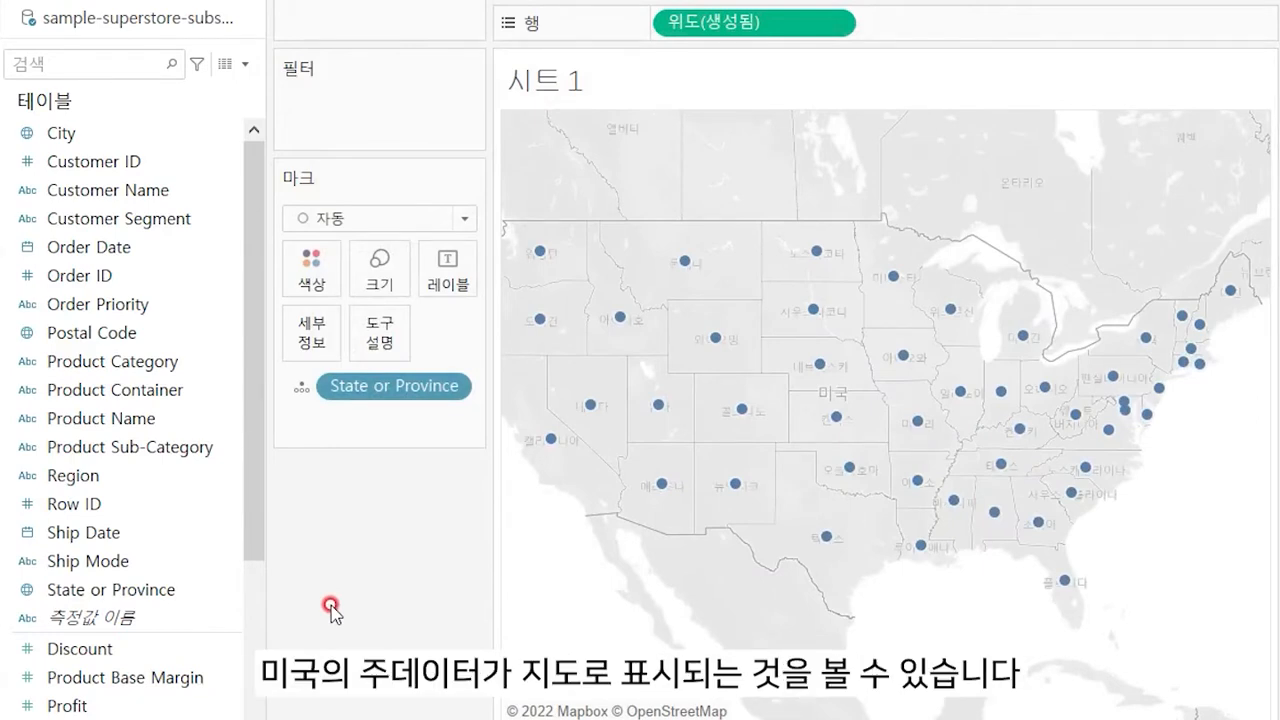
Change the mark type to 맵 (Map) and color the states by Sales.
{"action": "left_click", "coordinate": [360, 218]}
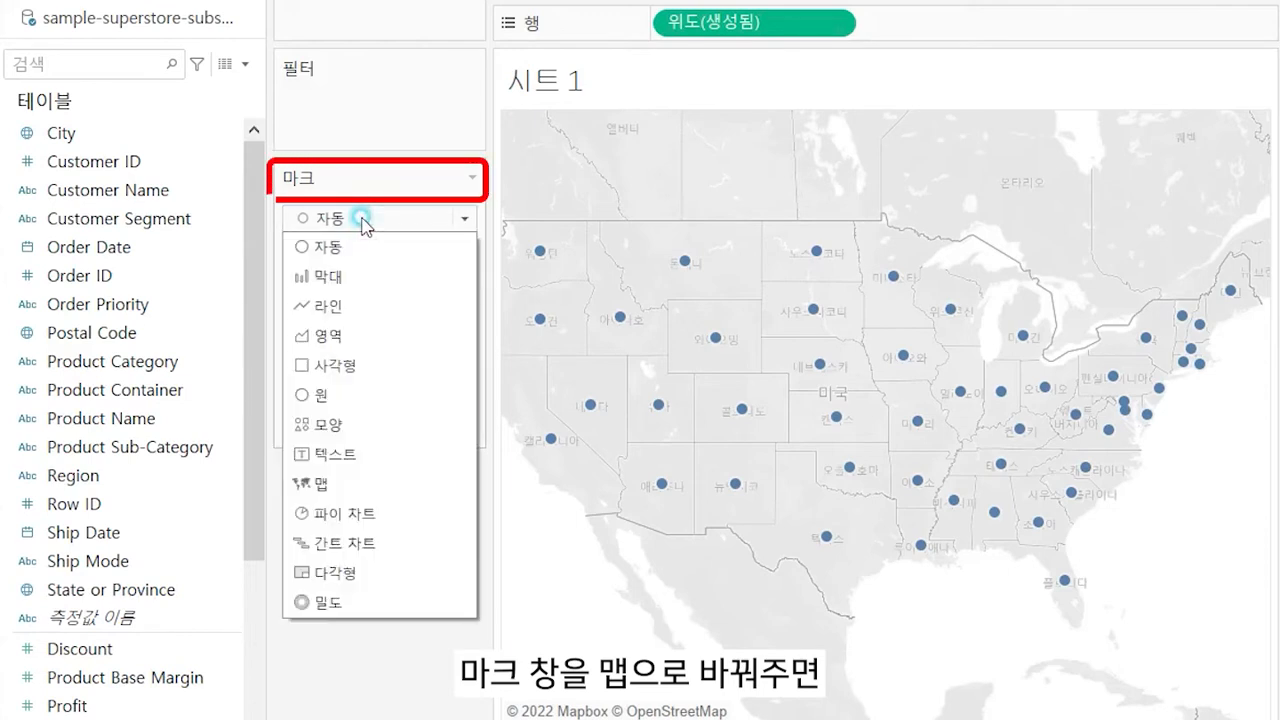
{"action": "left_click", "coordinate": [350, 482]}
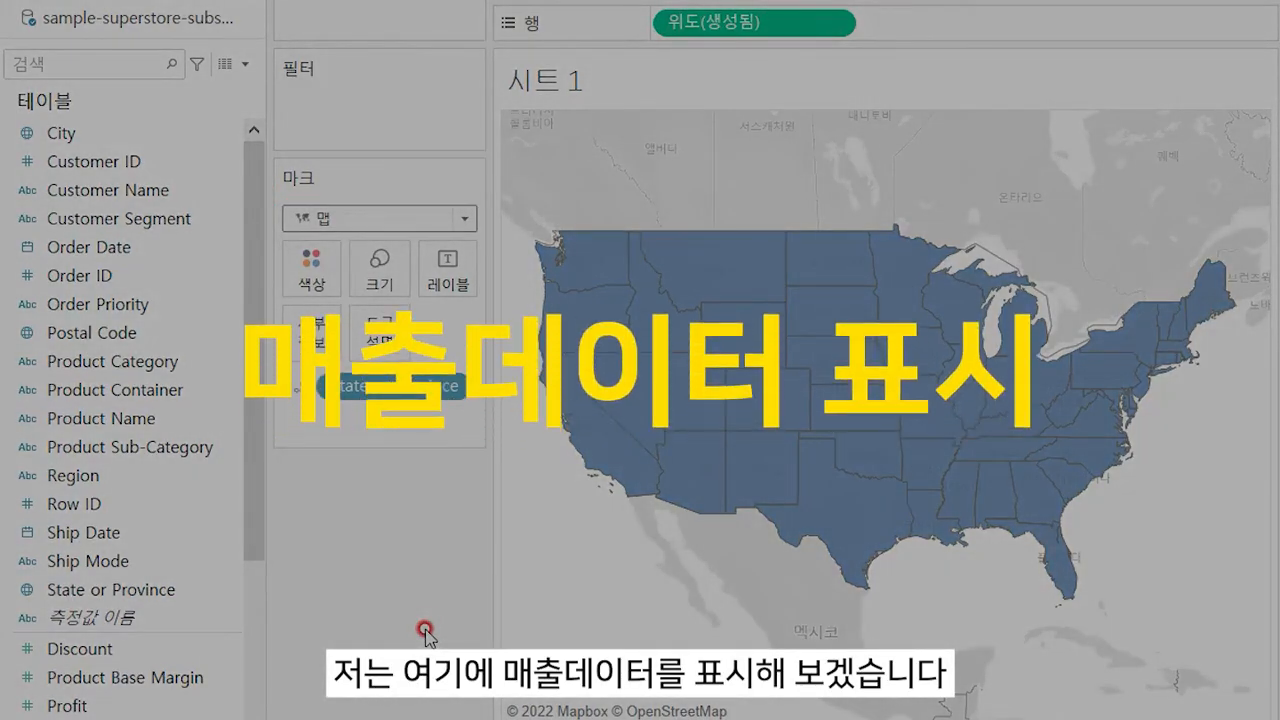
{"action": "scroll", "coordinate": [160, 420], "scroll_direction": "down", "scroll_amount": 3}
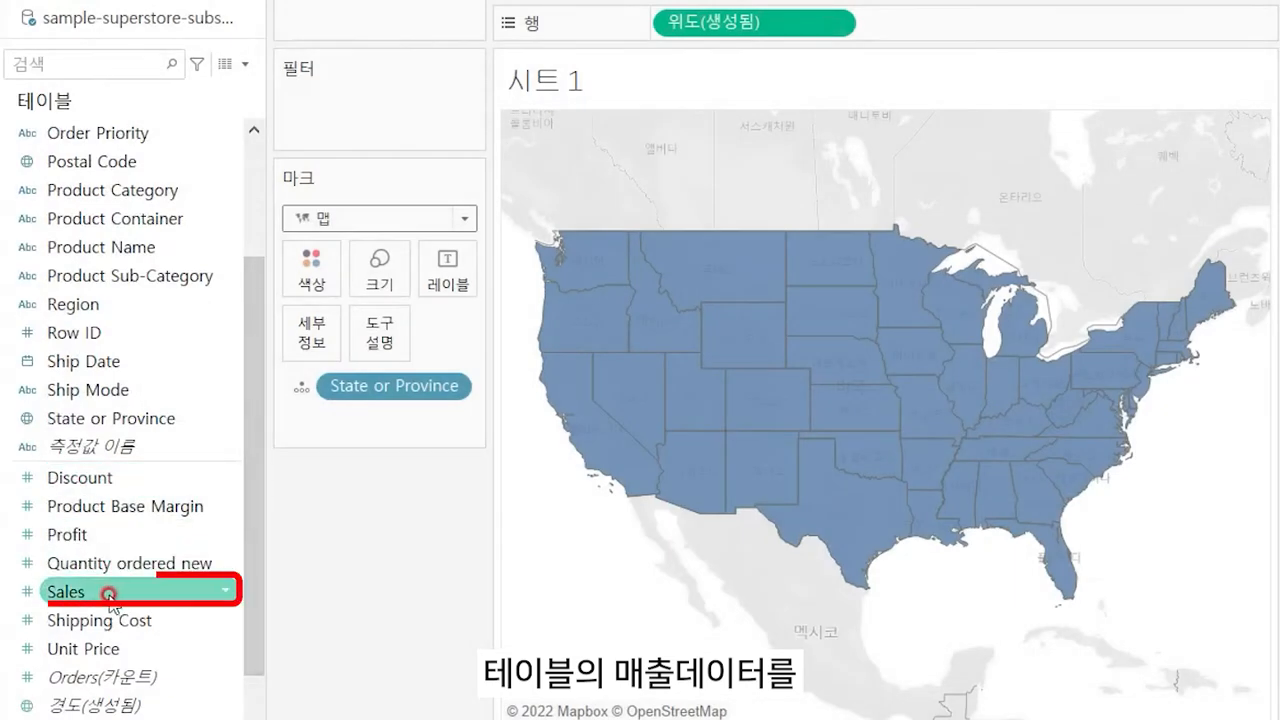
{"action": "mouse_move", "coordinate": [110, 597]}
{"action": "left_mouse_down"}
{"action": "mouse_move", "coordinate": [380, 475]}
{"action": "mouse_move", "coordinate": [312, 266]}
{"action": "left_mouse_up"}
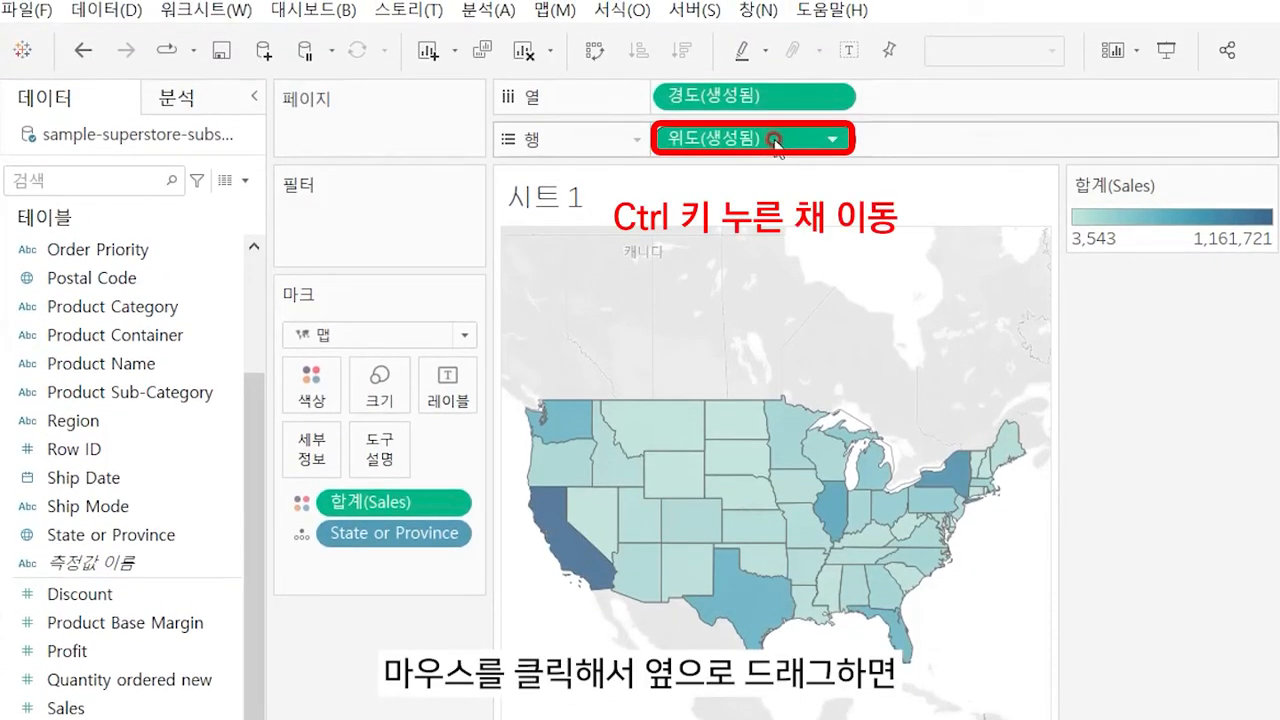
Duplicate the generated latitude on the rows shelf and replace Sales with Profit as the second map's color.
{"action": "left_click_drag", "start_coordinate": [778, 143], "coordinate": [1014, 138]}
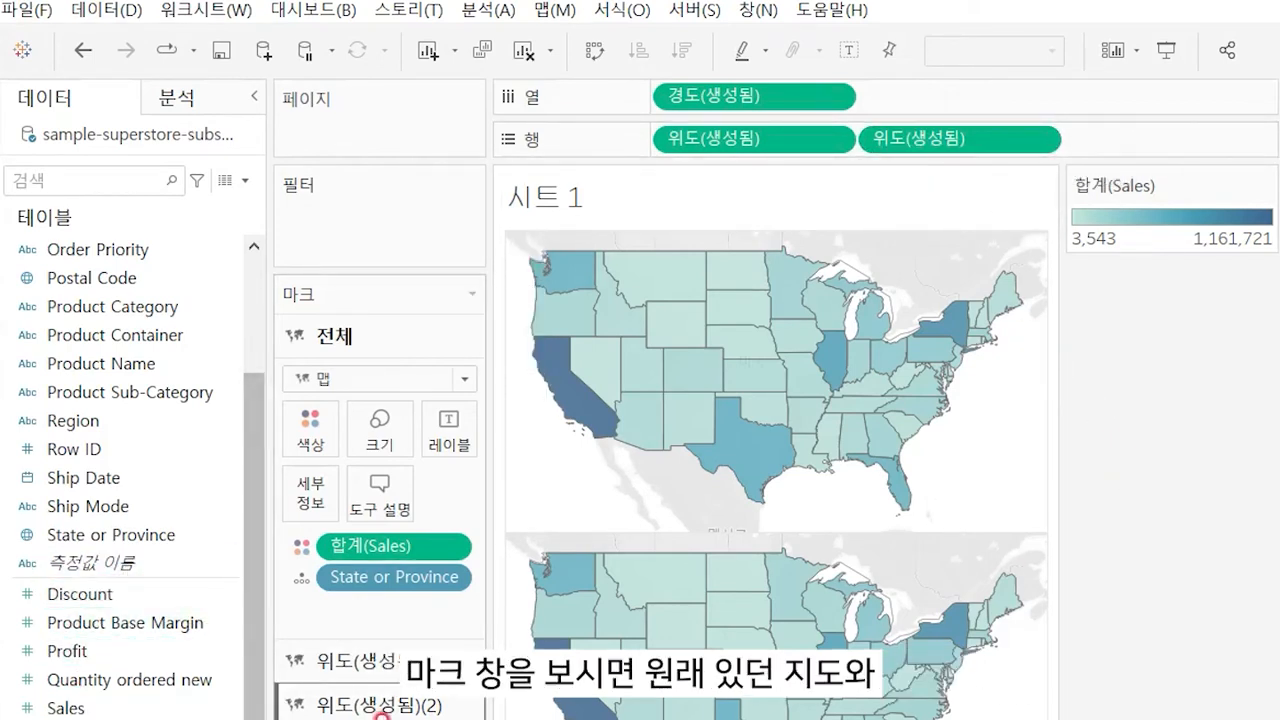
{"action": "left_click", "coordinate": [385, 706]}
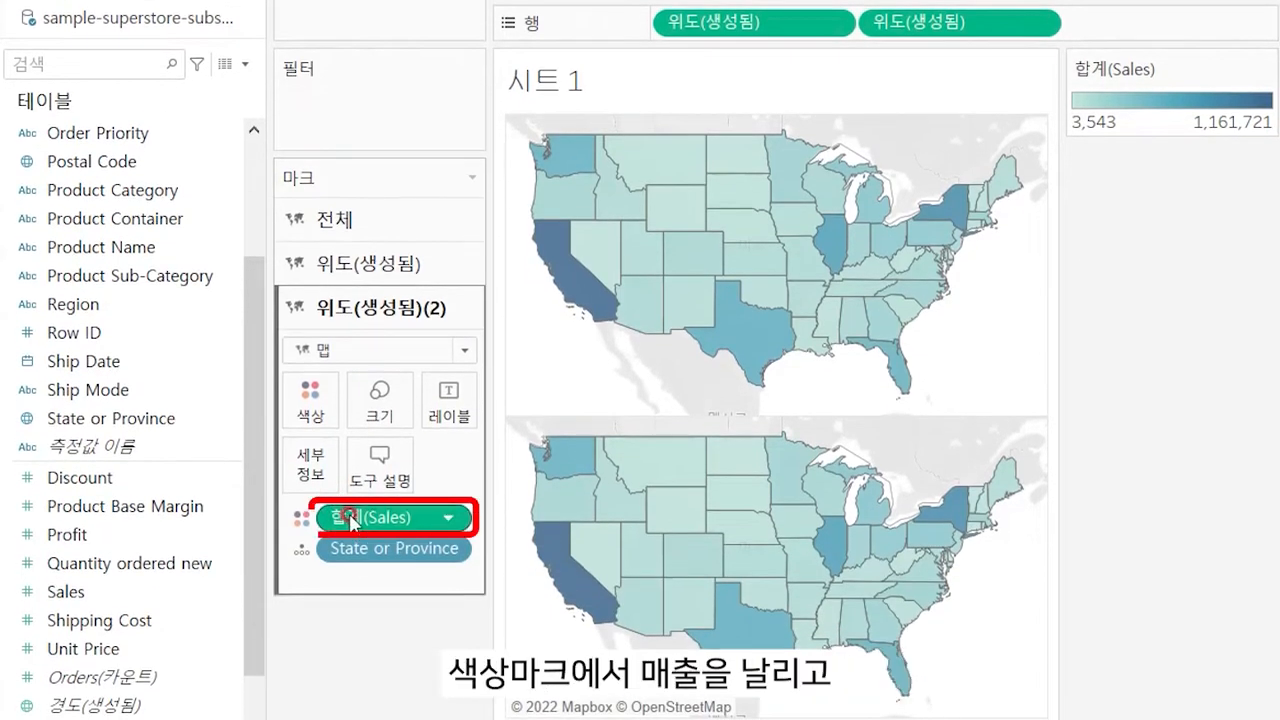
{"action": "left_click_drag", "start_coordinate": [350, 520], "coordinate": [340, 686]}
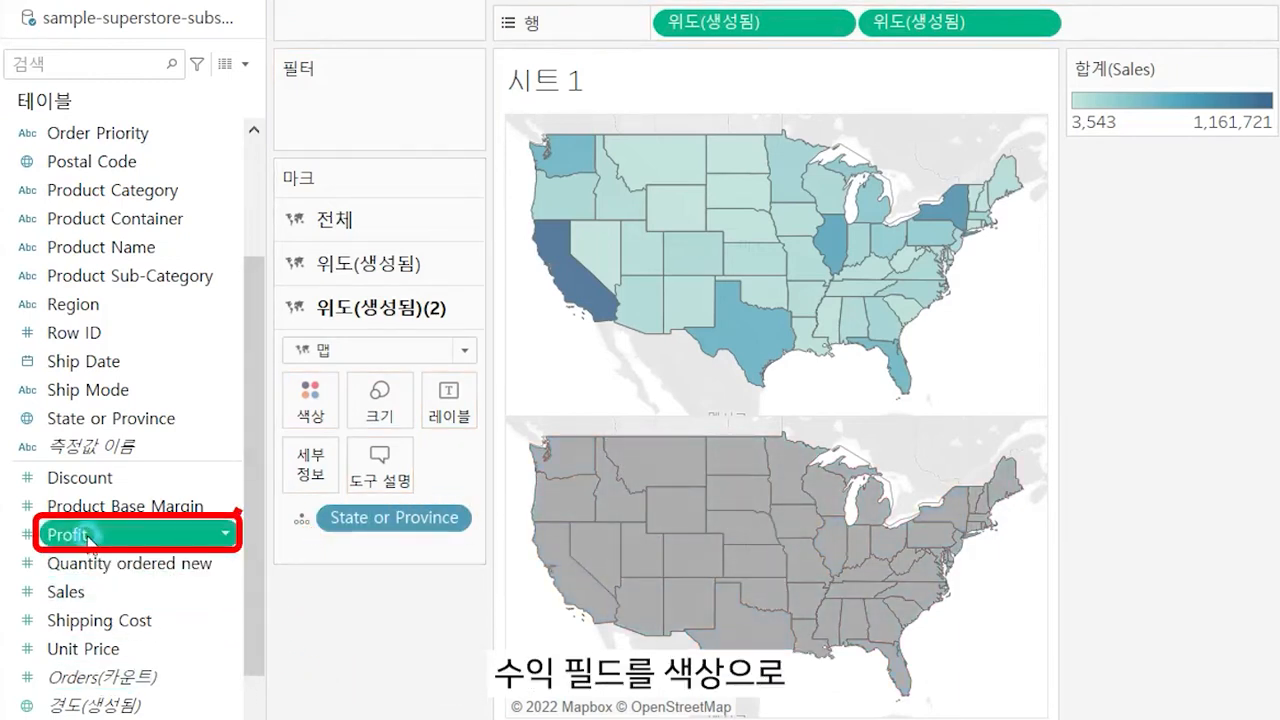
{"action": "left_click_drag", "start_coordinate": [88, 538], "coordinate": [310, 414]}
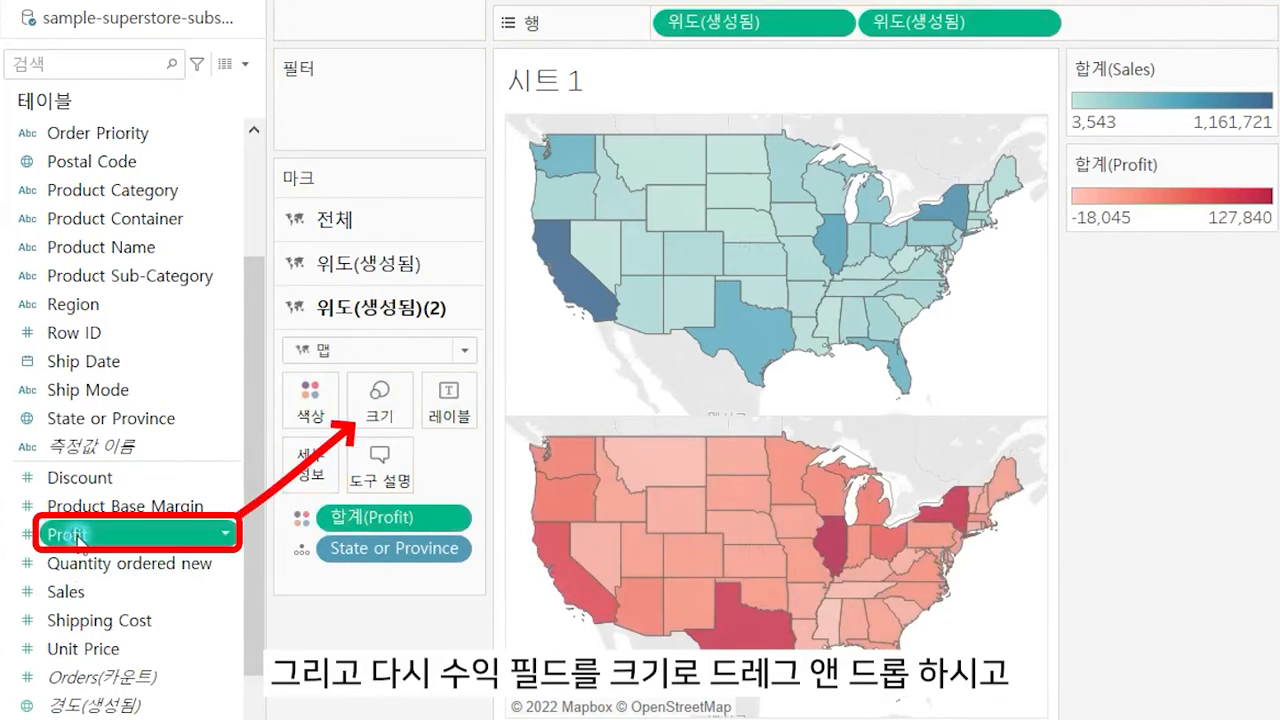
Size the second map's marks by Profit and change their mark type to 원 (Circle).
{"action": "left_click_drag", "start_coordinate": [78, 538], "coordinate": [392, 425]}
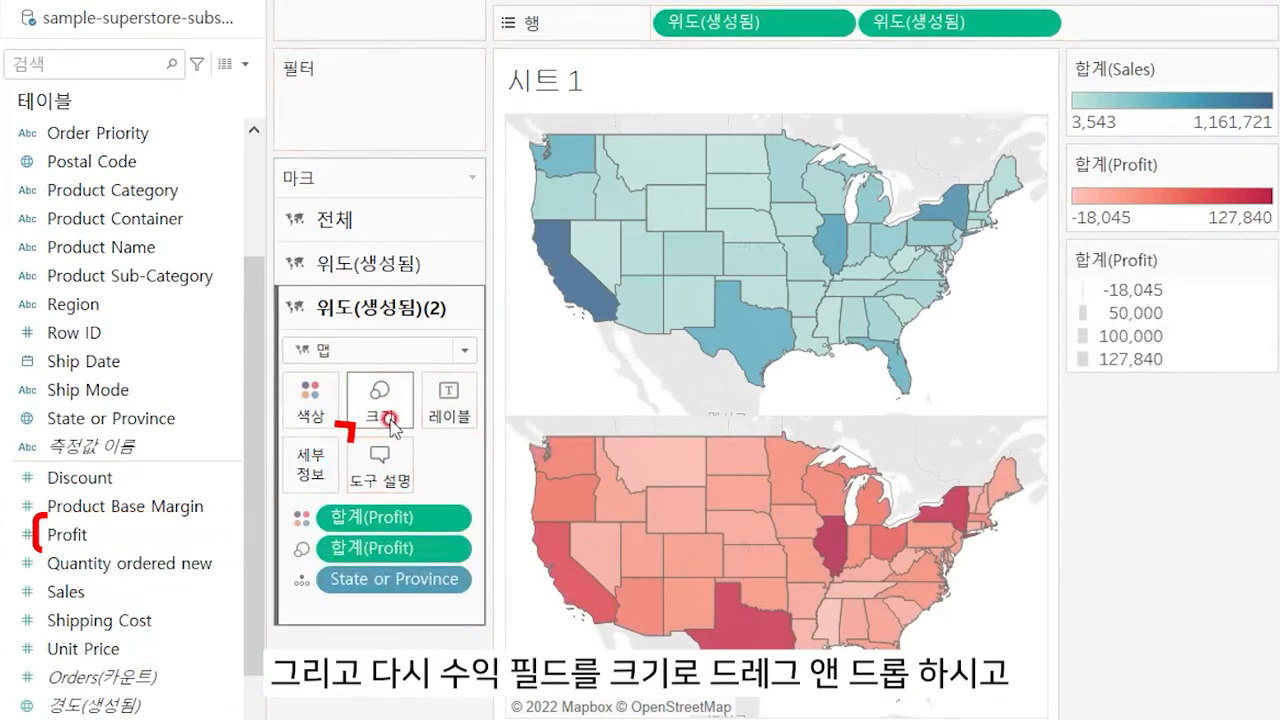
{"action": "left_click", "coordinate": [380, 348]}
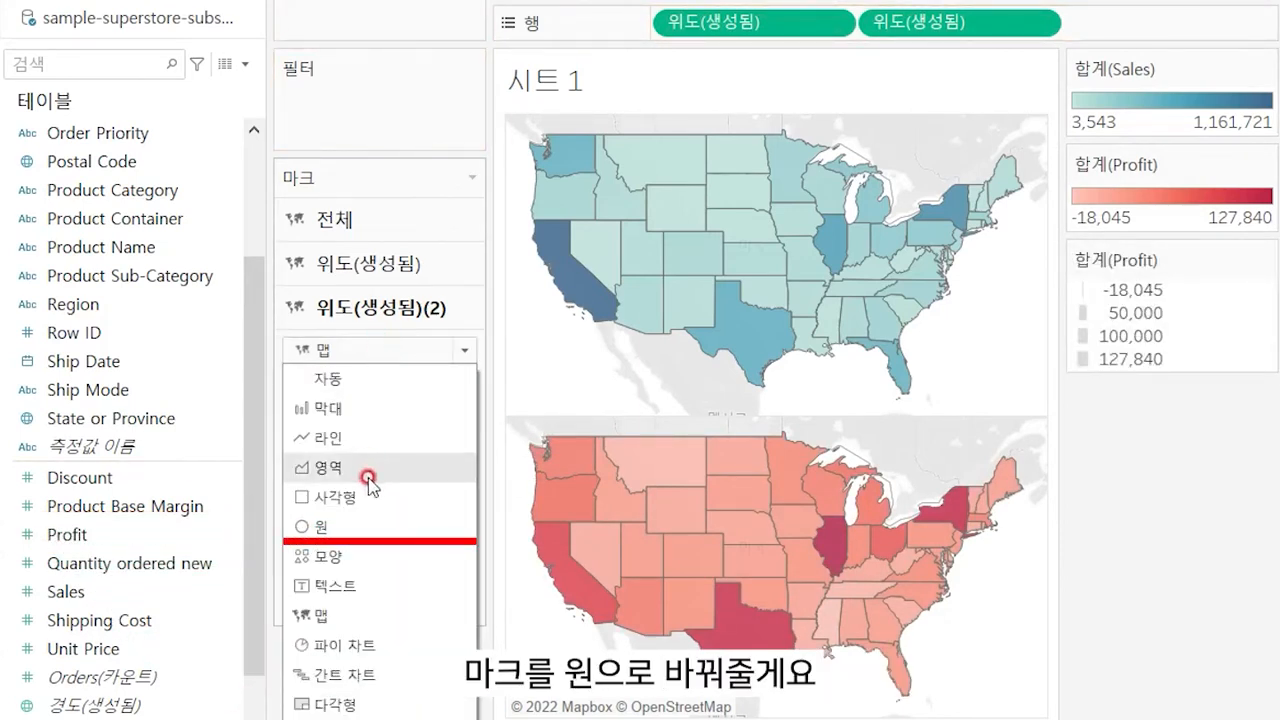
{"action": "left_click", "coordinate": [352, 531]}
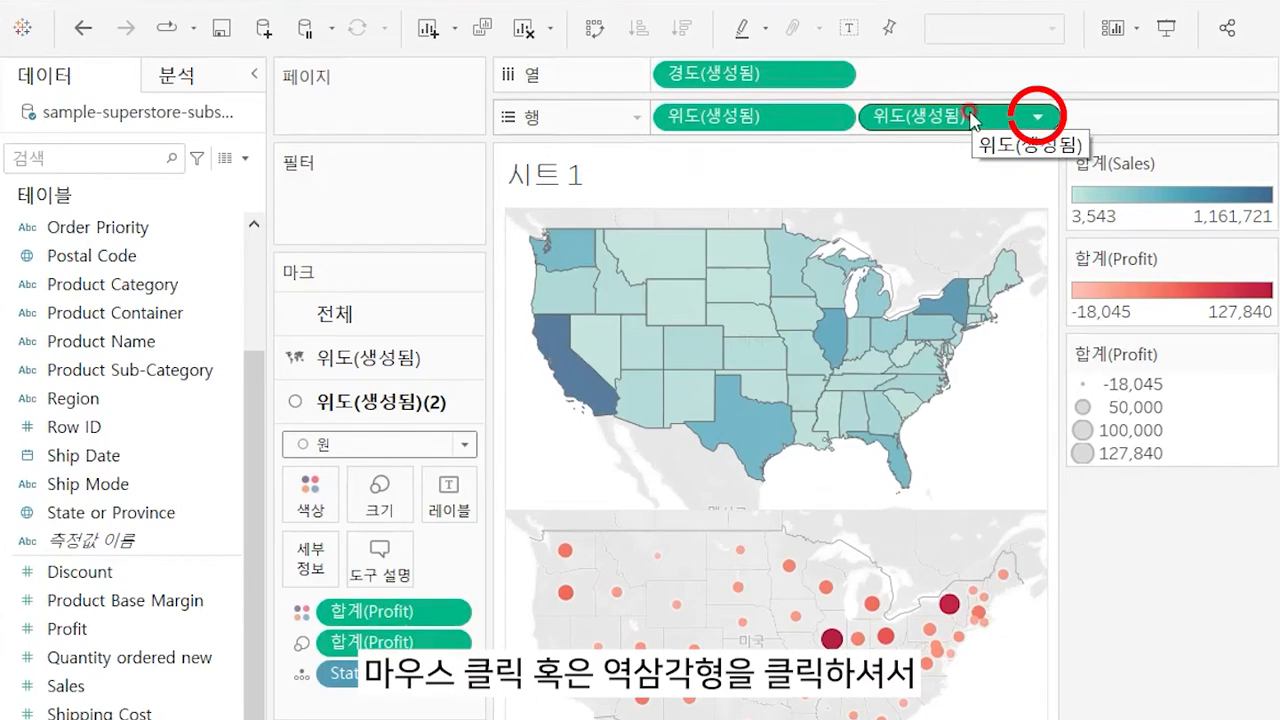
Overlay the two maps by making the second latitude field a dual axis (이중 축).
{"action": "left_click", "coordinate": [1035, 118]}
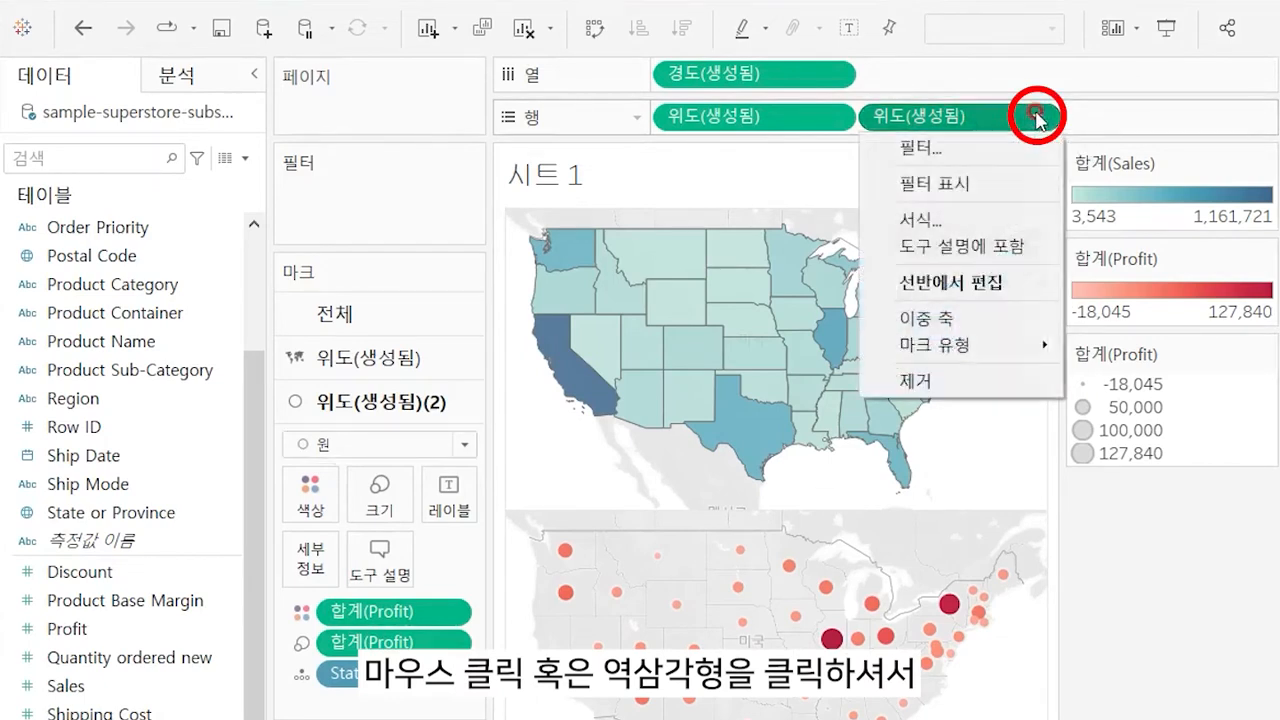
{"action": "left_click", "coordinate": [915, 317]}
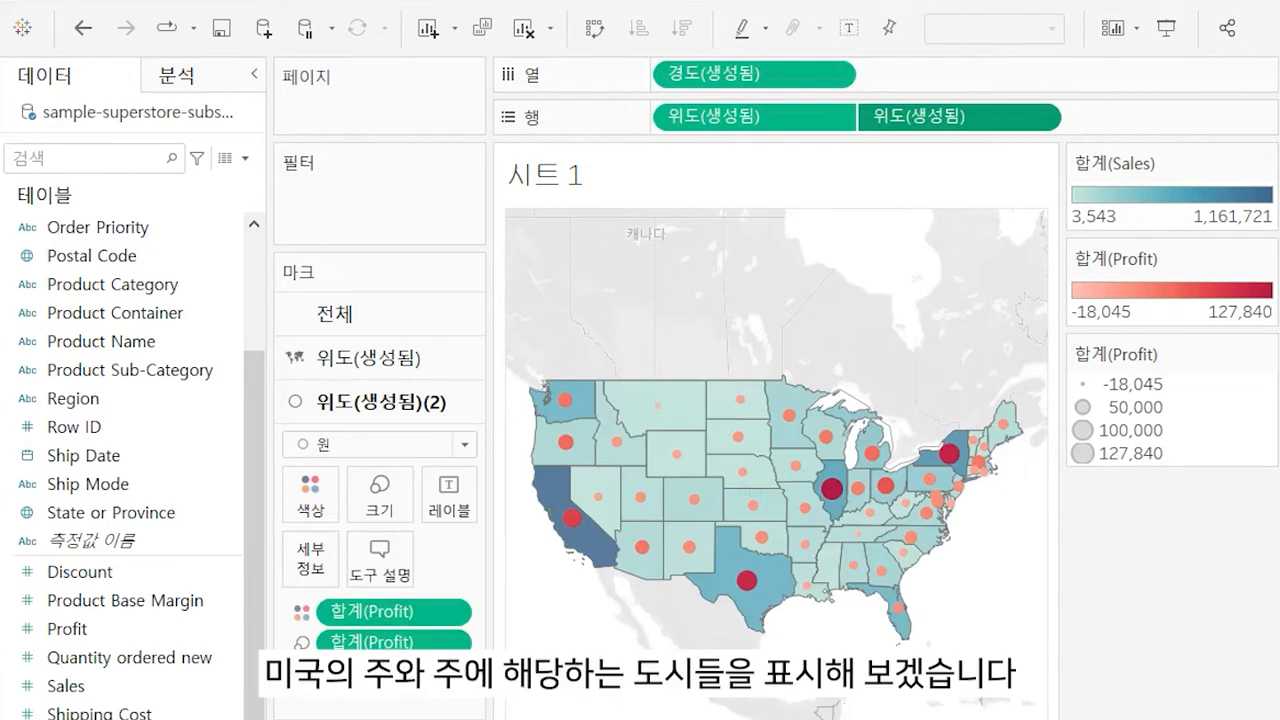
Clear the worksheet and plot State or Province as a new map.
{"action": "left_click", "coordinate": [520, 34]}
{"action": "left_click", "coordinate": [75, 340]}
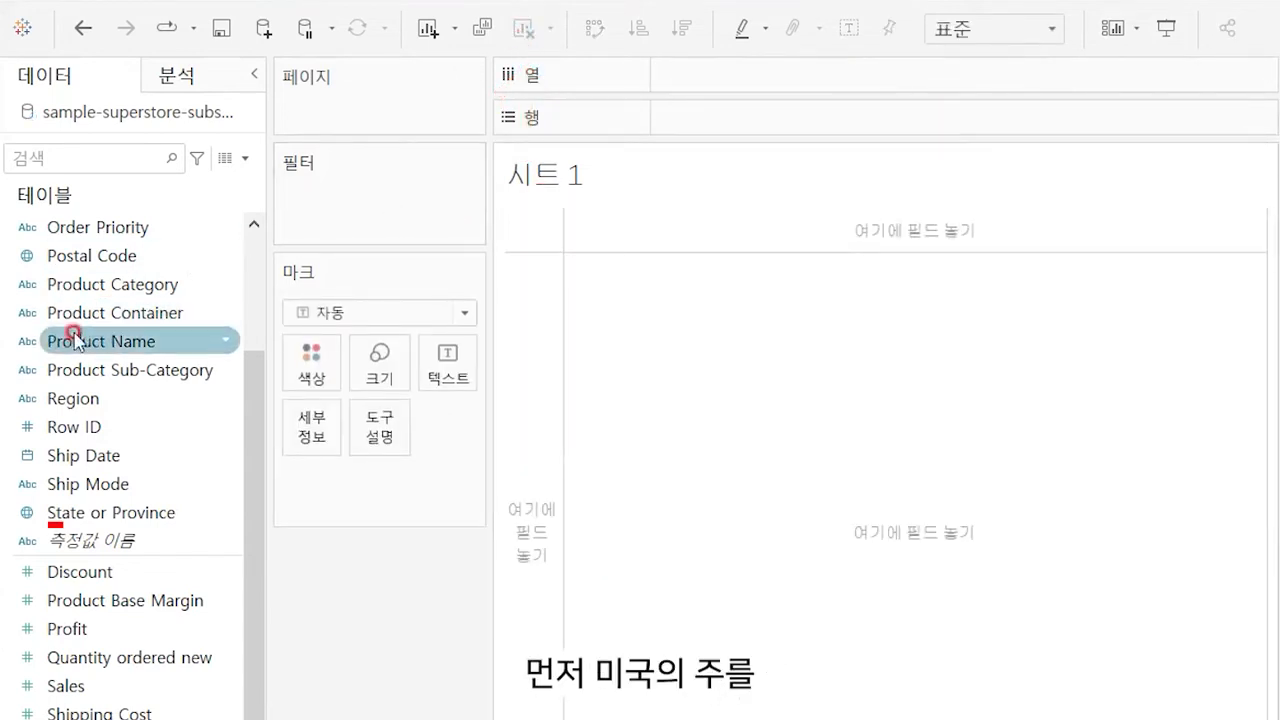
{"action": "double_click", "coordinate": [72, 512]}
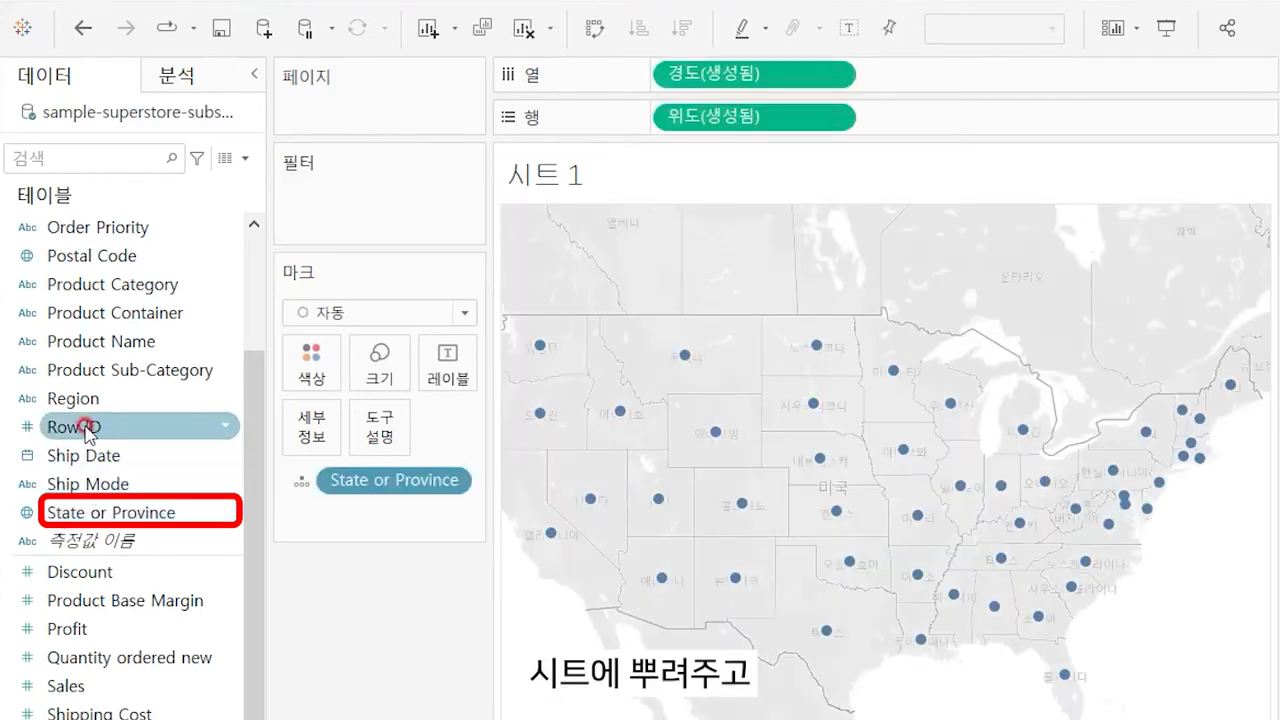
Set the state map's mark type to 맵 (Map) and add the City field to its detail.
{"action": "scroll", "coordinate": [78, 415], "scroll_direction": "up", "scroll_amount": 3}
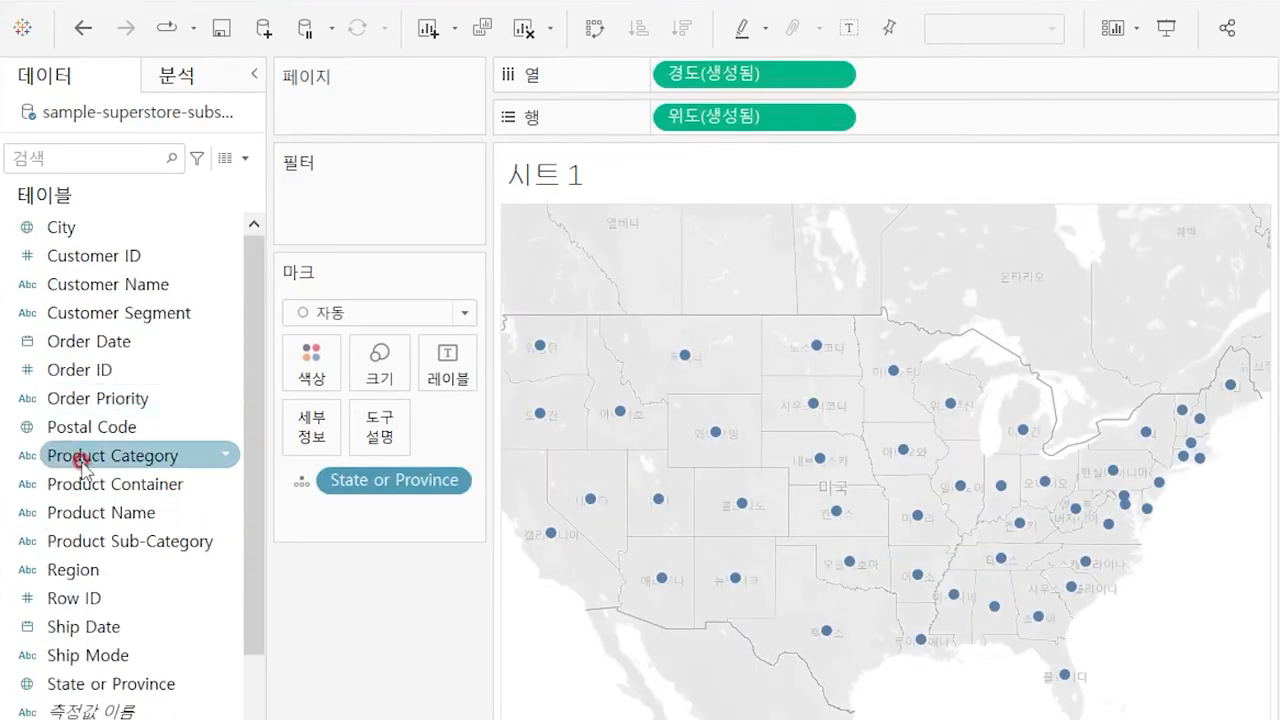
{"action": "left_click", "coordinate": [400, 312]}
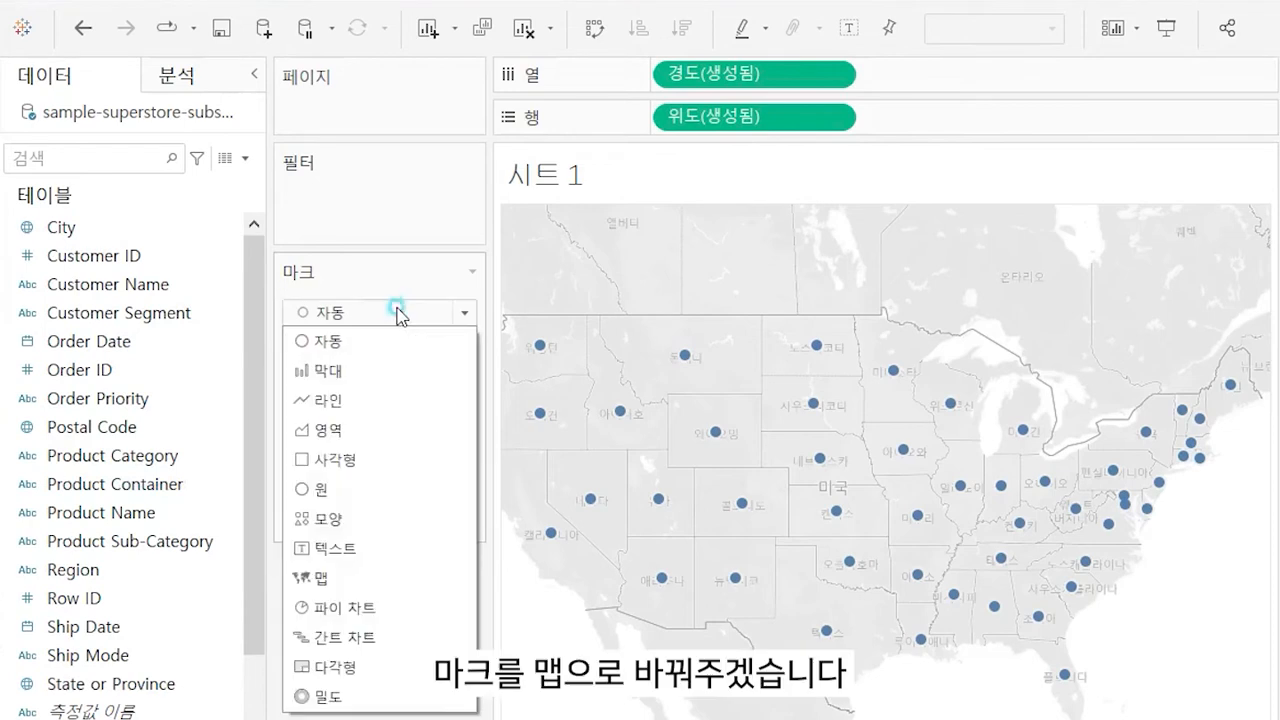
{"action": "left_click", "coordinate": [330, 578]}
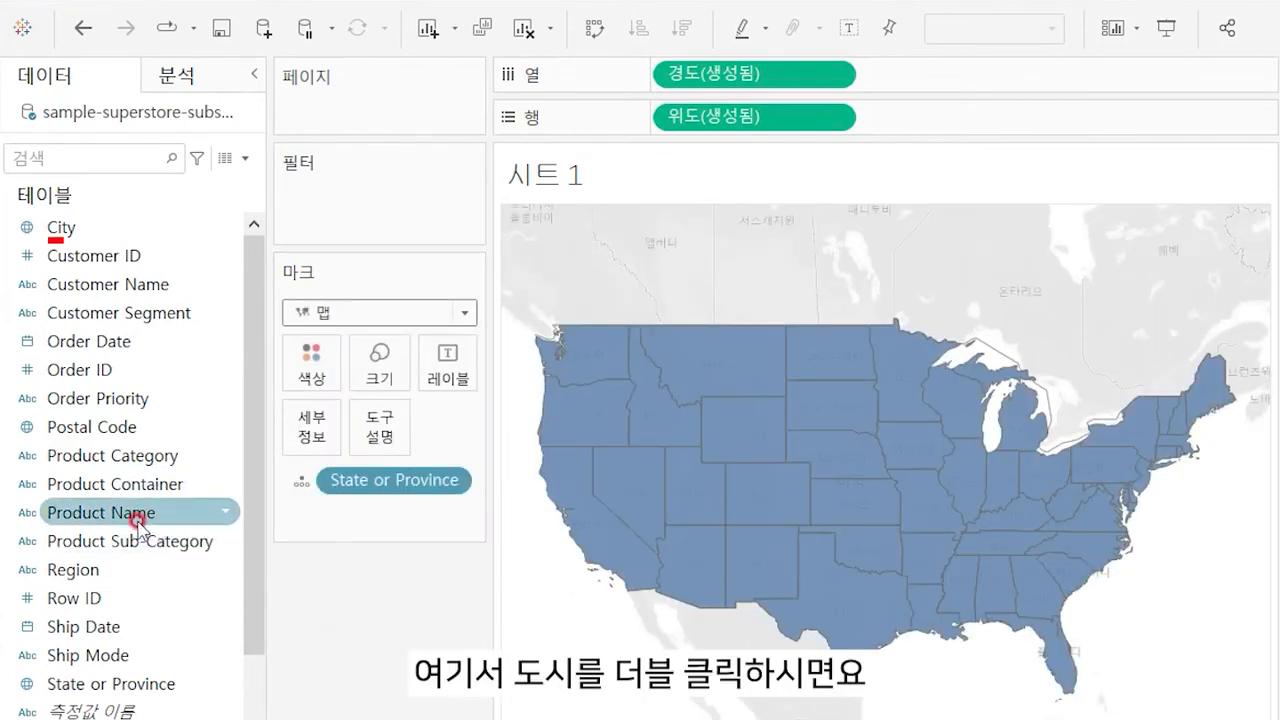
{"action": "double_click", "coordinate": [97, 228]}
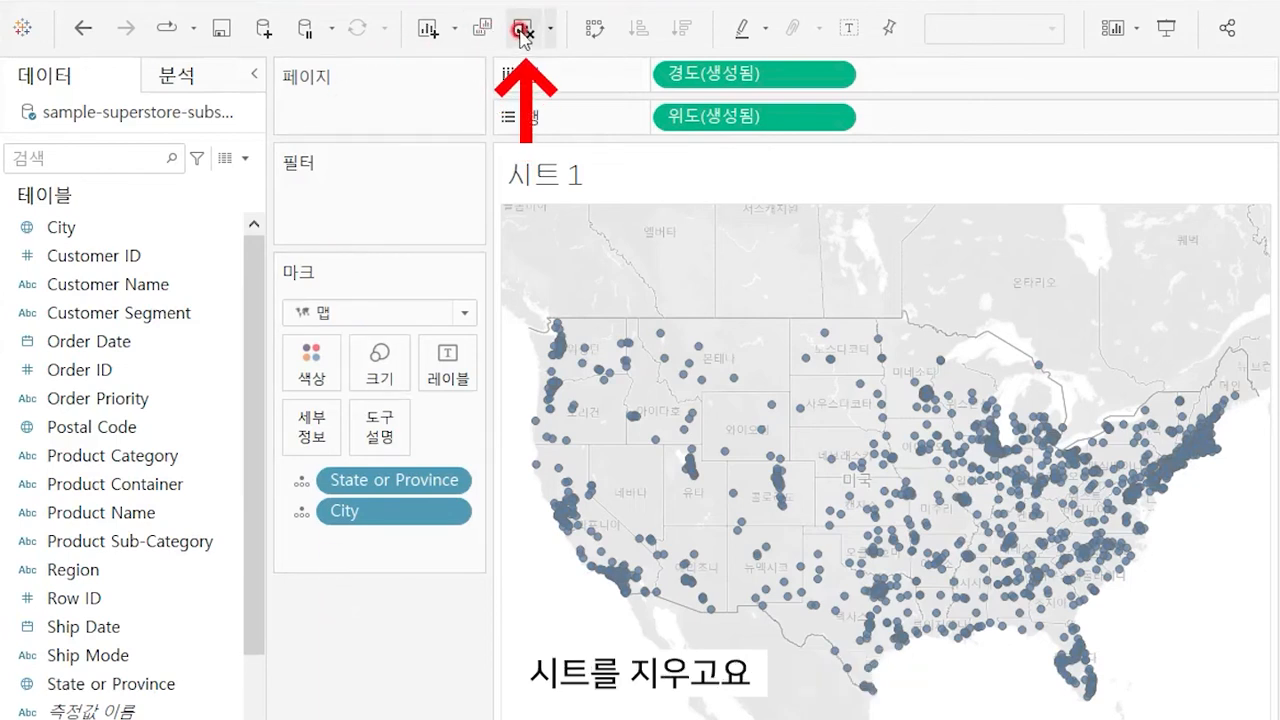
Rebuild the State or Province map on a cleared sheet and add City as a separate marks layer.
{"action": "left_click", "coordinate": [521, 33]}
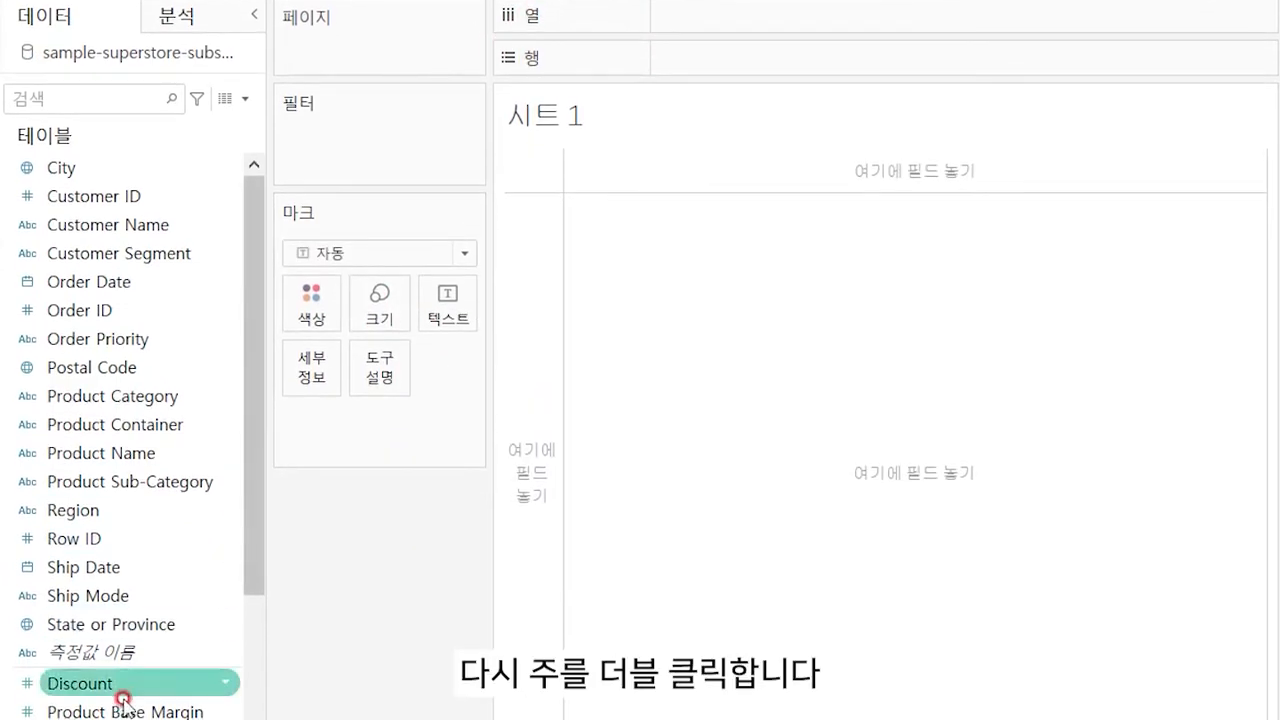
{"action": "double_click", "coordinate": [130, 624]}
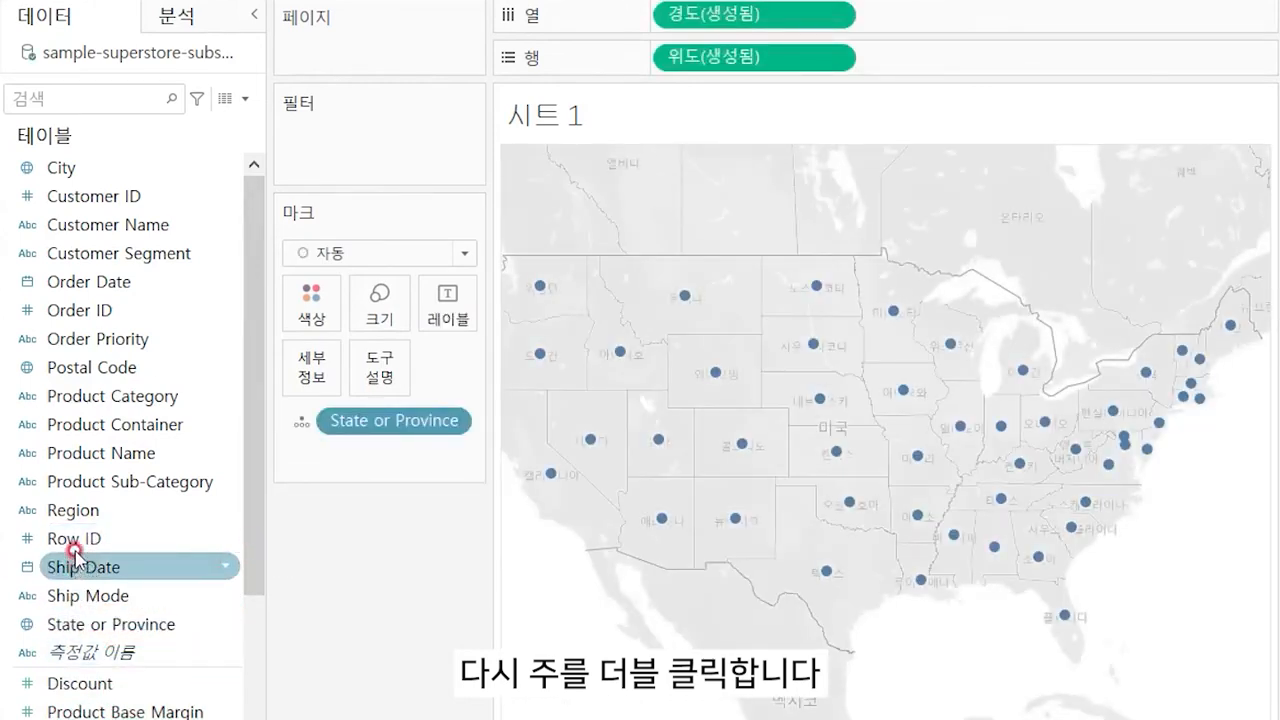
{"action": "left_click", "coordinate": [50, 170]}
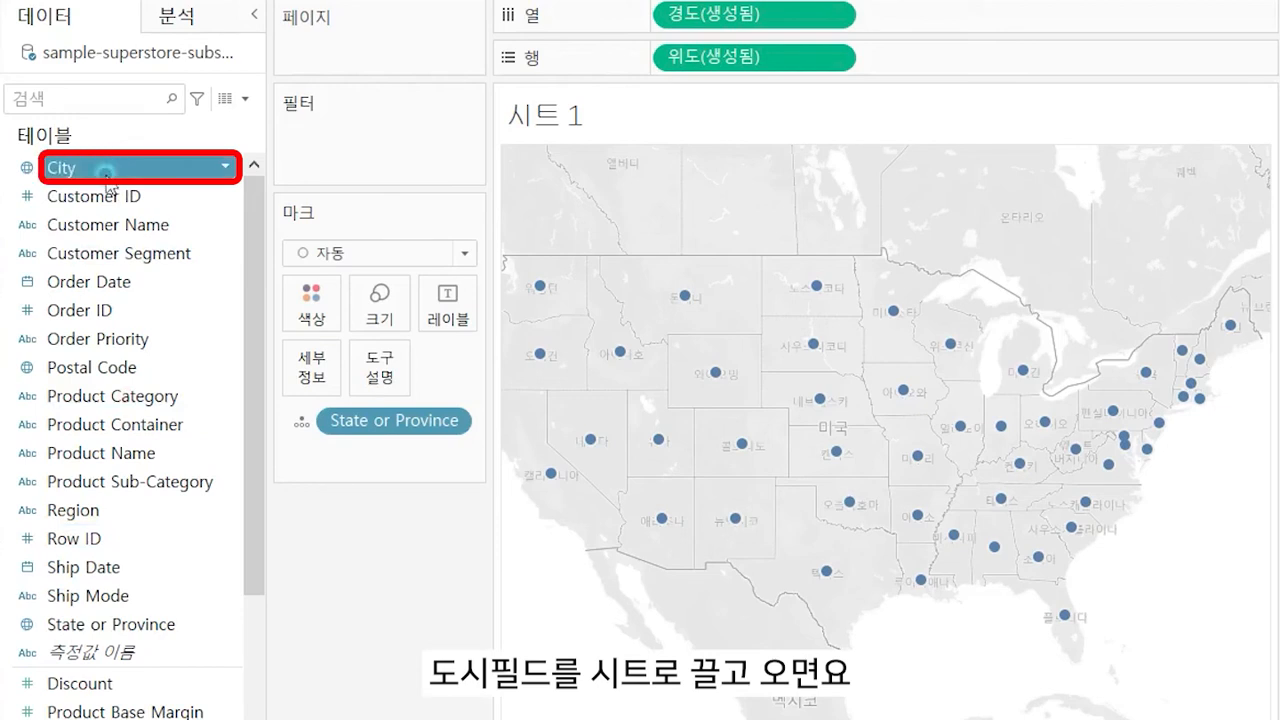
{"action": "mouse_move", "coordinate": [107, 178]}
{"action": "left_mouse_down"}
{"action": "mouse_move", "coordinate": [157, 537]}
{"action": "mouse_move", "coordinate": [329, 700]}
{"action": "mouse_move", "coordinate": [566, 480]}
{"action": "mouse_move", "coordinate": [627, 368]}
{"action": "mouse_move", "coordinate": [633, 272]}
{"action": "mouse_move", "coordinate": [617, 318]}
{"action": "mouse_move", "coordinate": [638, 268]}
{"action": "mouse_move", "coordinate": [633, 193]}
{"action": "left_mouse_up"}
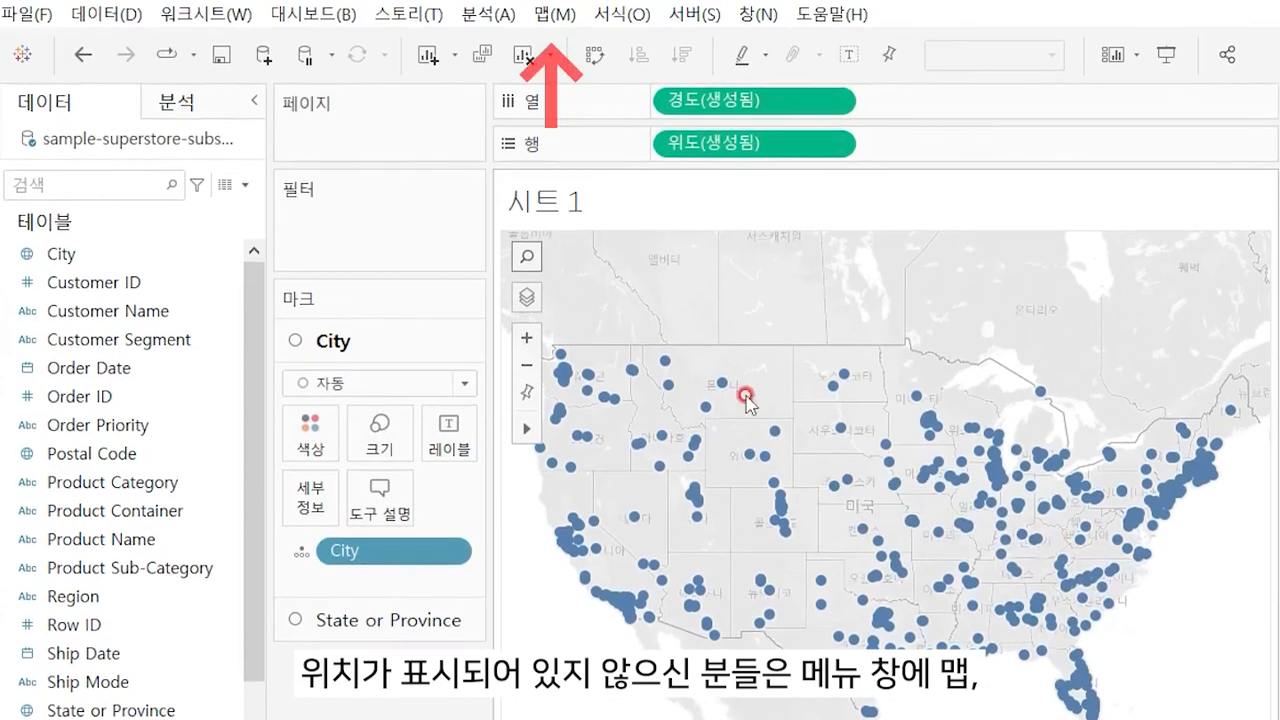
Edit the map locations so 주/시/도 (state/province) uses the location field State or Province for matching the cities.
{"action": "left_click", "coordinate": [553, 14]}
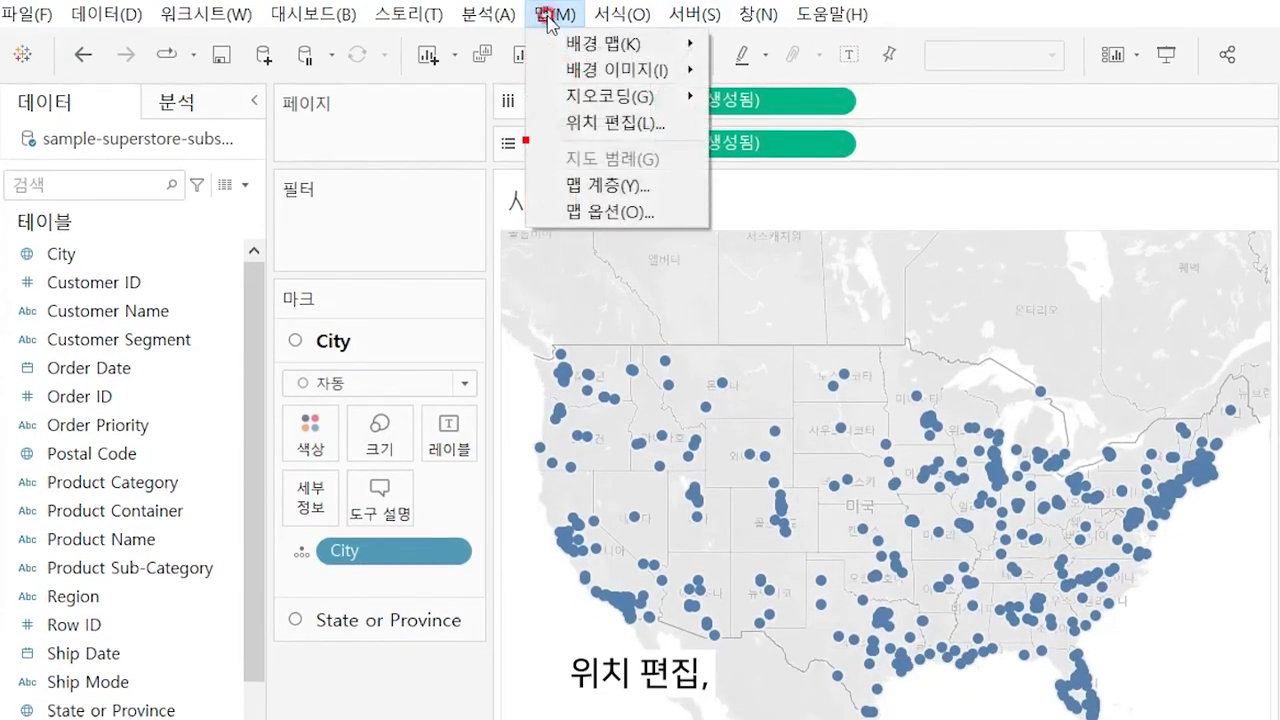
{"action": "left_click", "coordinate": [612, 123]}
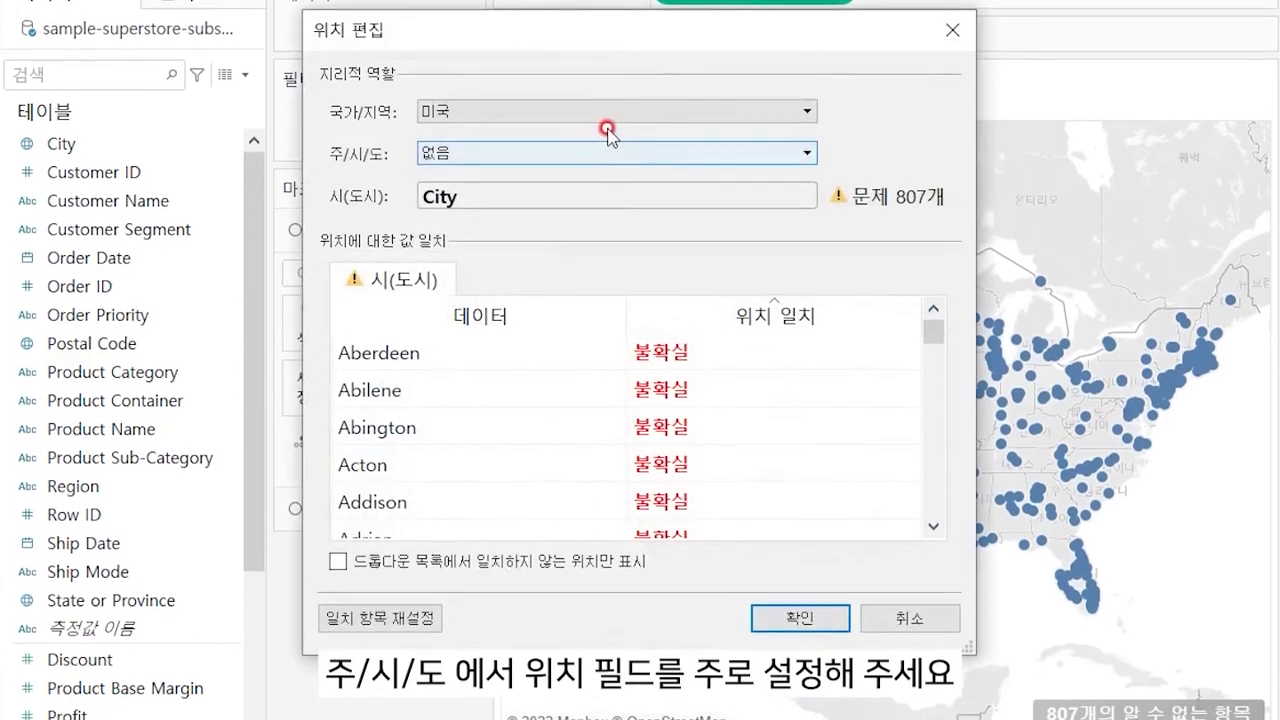
{"action": "left_click", "coordinate": [622, 149]}
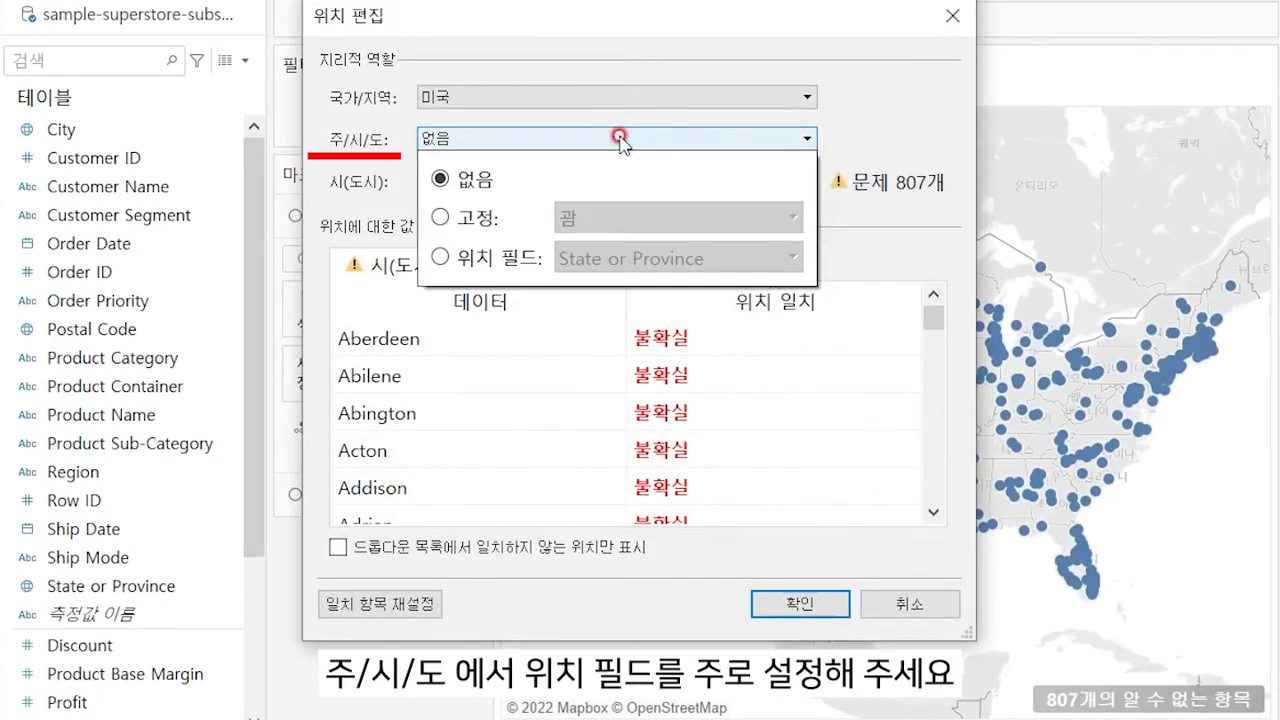
{"action": "left_click", "coordinate": [517, 262]}
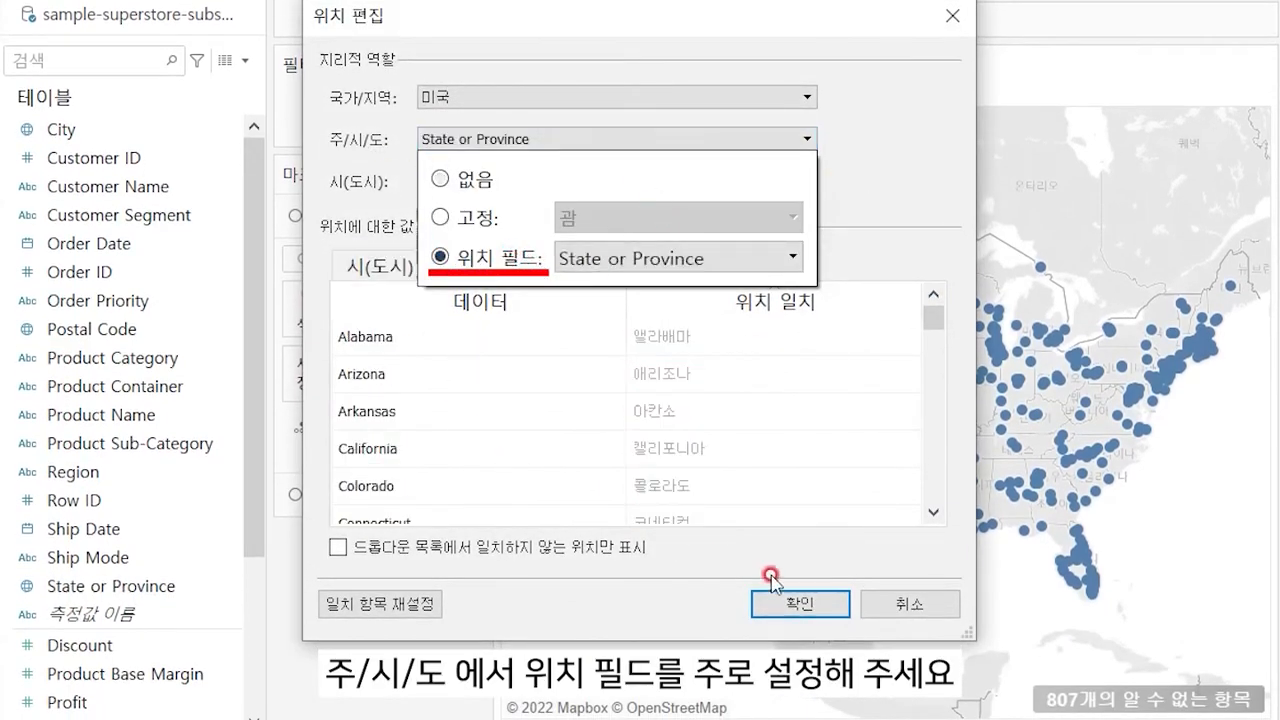
{"action": "left_click", "coordinate": [688, 258]}
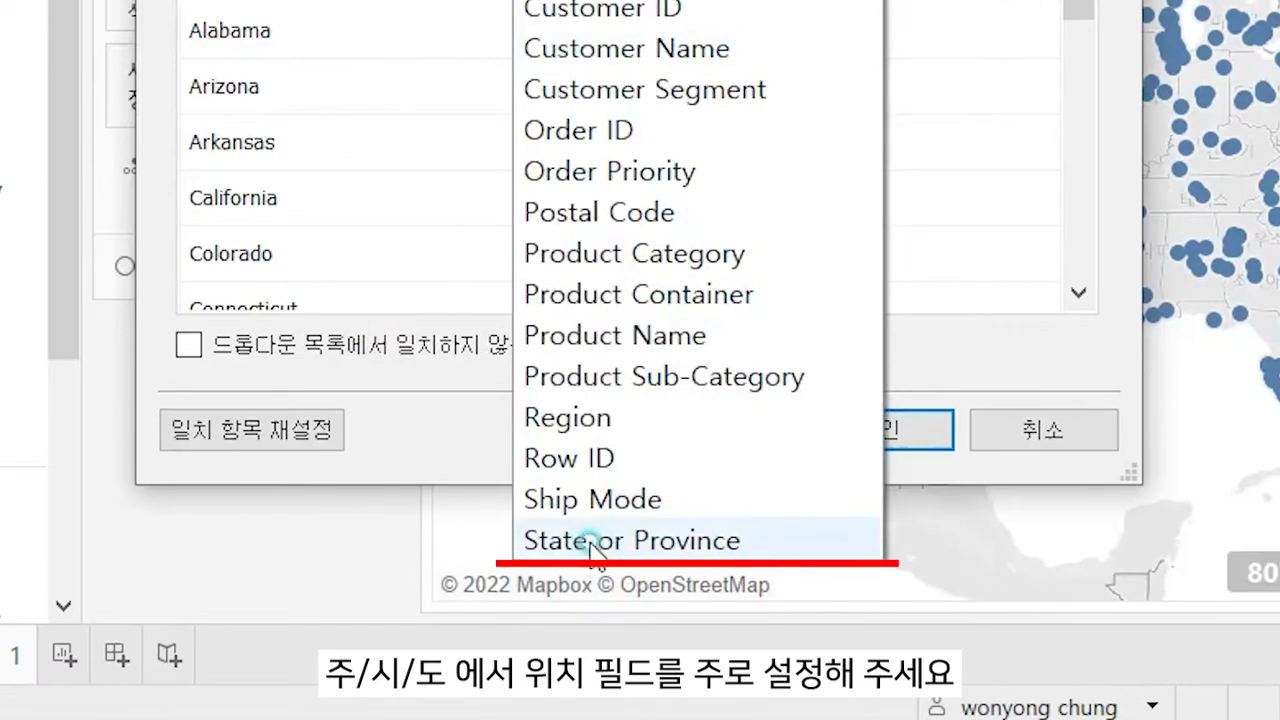
{"action": "left_click", "coordinate": [576, 676]}
{"action": "left_click", "coordinate": [823, 606]}
{"action": "left_click", "coordinate": [823, 606]}
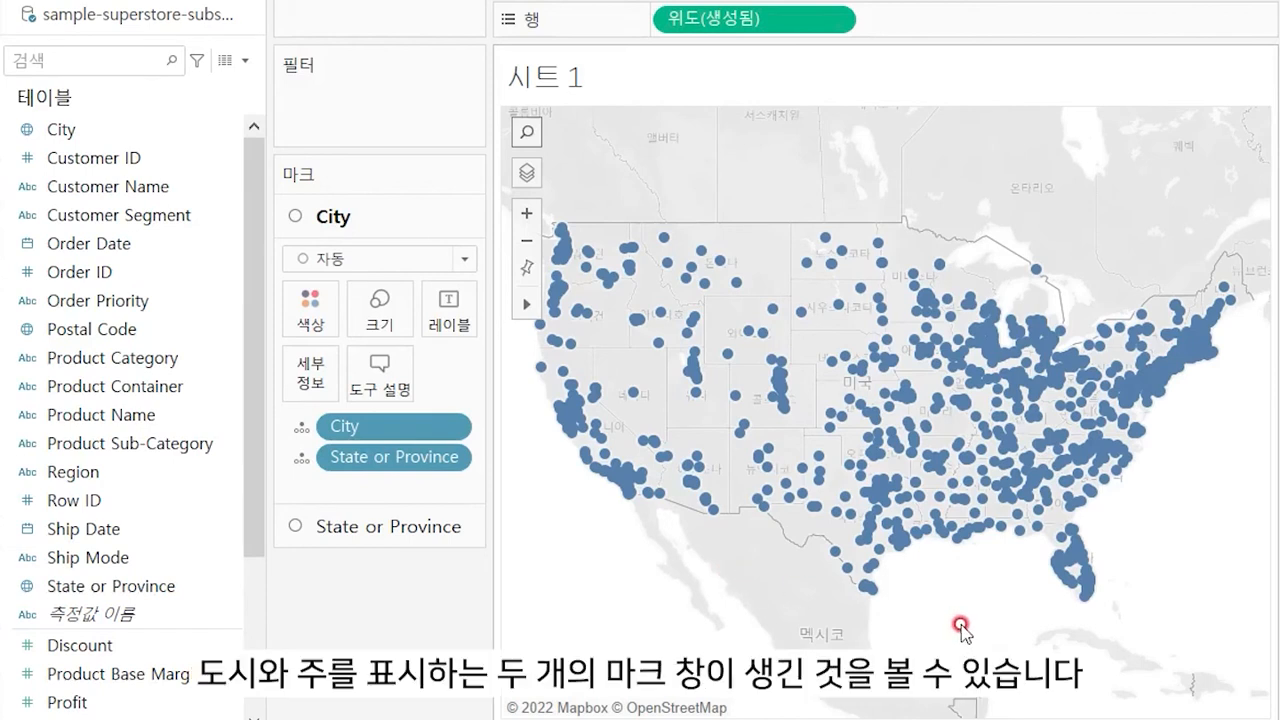
Color the State or Province marks layer by the Sales field.
{"action": "left_click", "coordinate": [363, 526]}
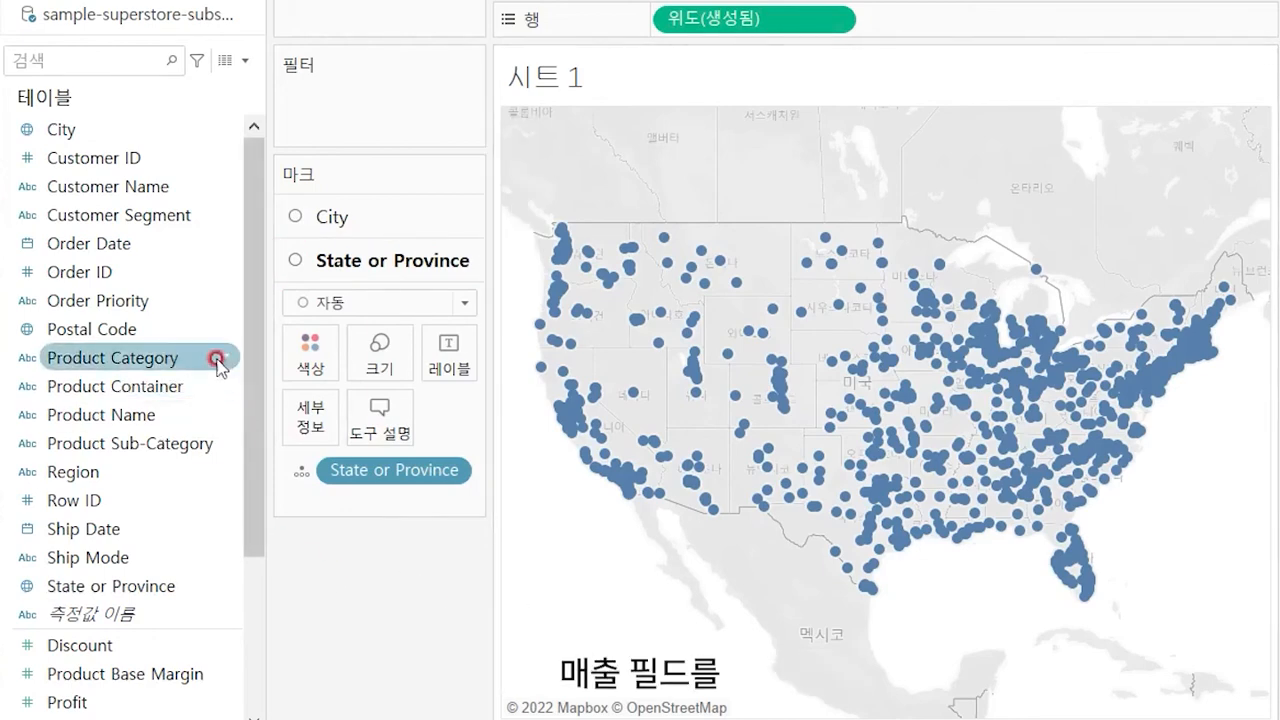
{"action": "scroll", "coordinate": [214, 360], "scroll_direction": "down", "scroll_amount": 3}
{"action": "left_click_drag", "start_coordinate": [134, 528], "coordinate": [314, 352]}
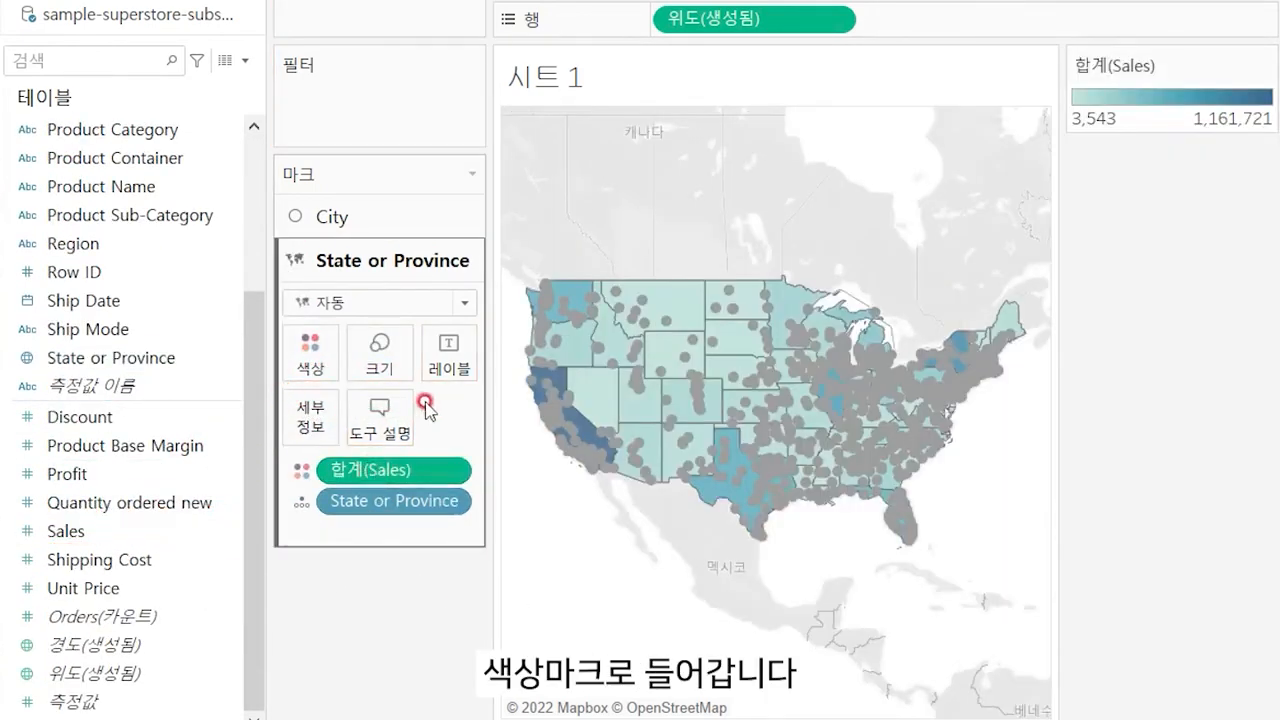
Assign the Profit field to both the color and the size of the City marks layer.
{"action": "left_click", "coordinate": [374, 218]}
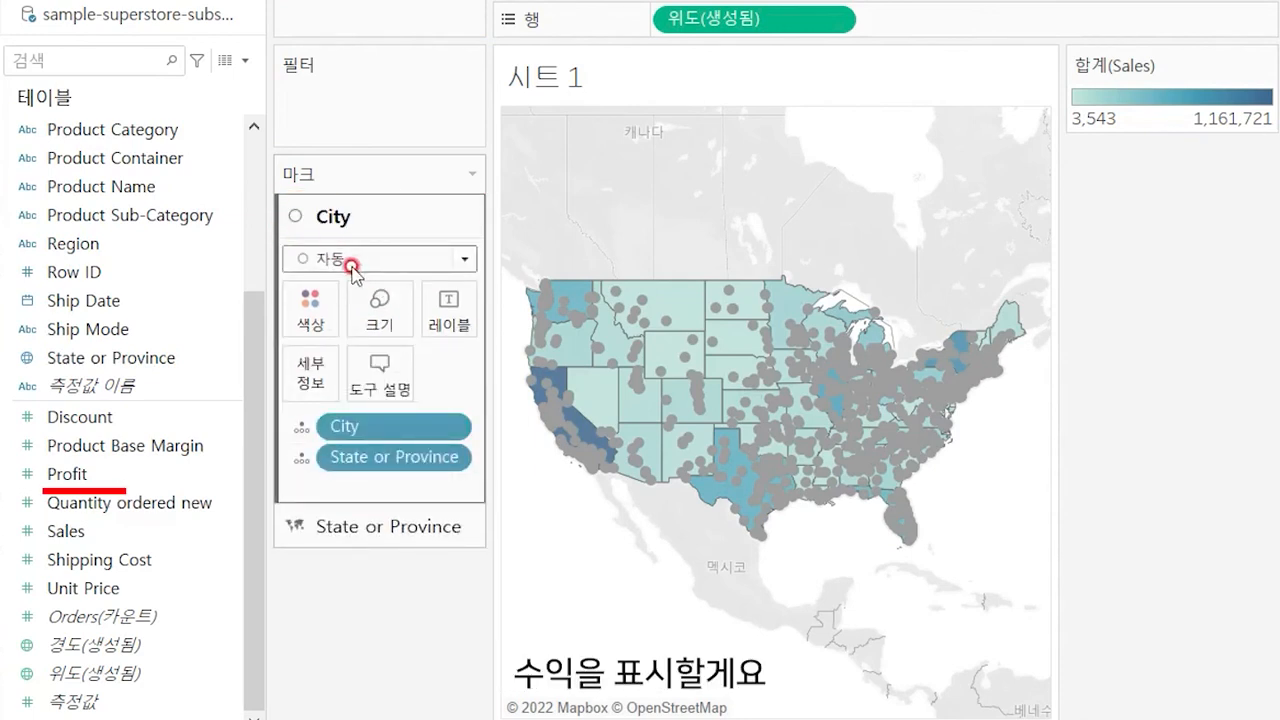
{"action": "left_click_drag", "start_coordinate": [100, 473], "coordinate": [310, 300]}
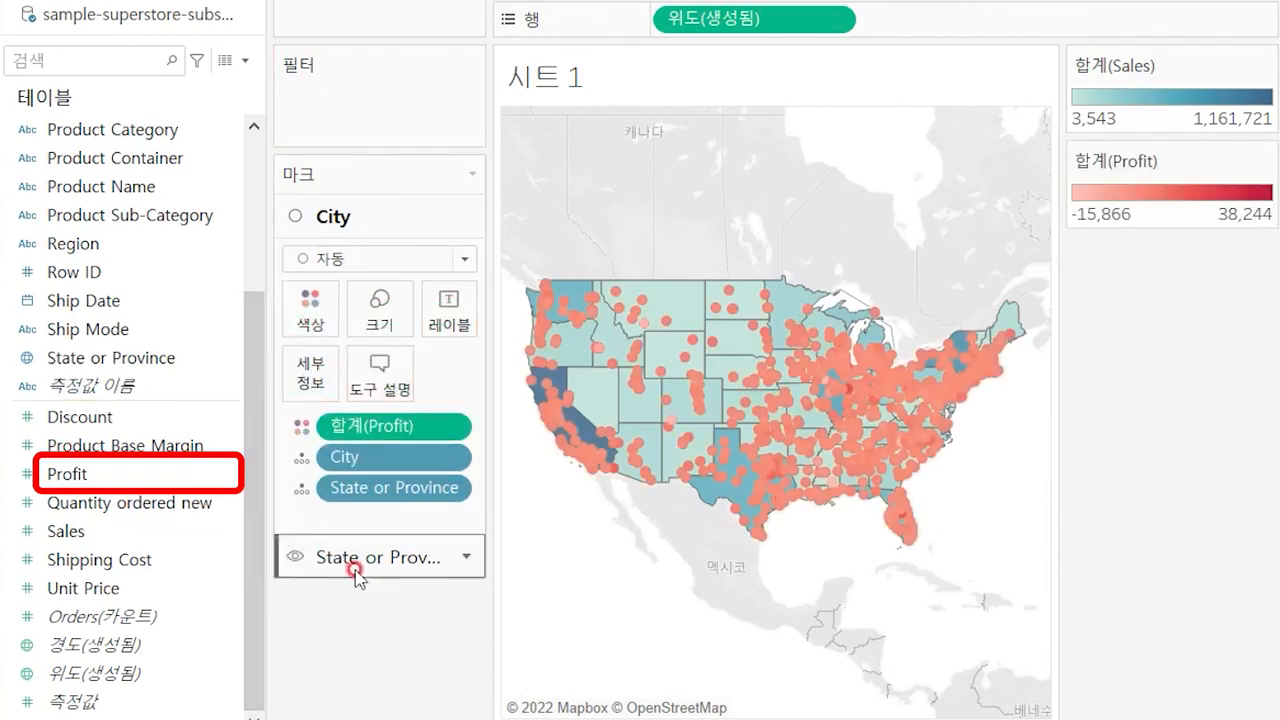
{"action": "left_click_drag", "start_coordinate": [100, 473], "coordinate": [380, 305]}
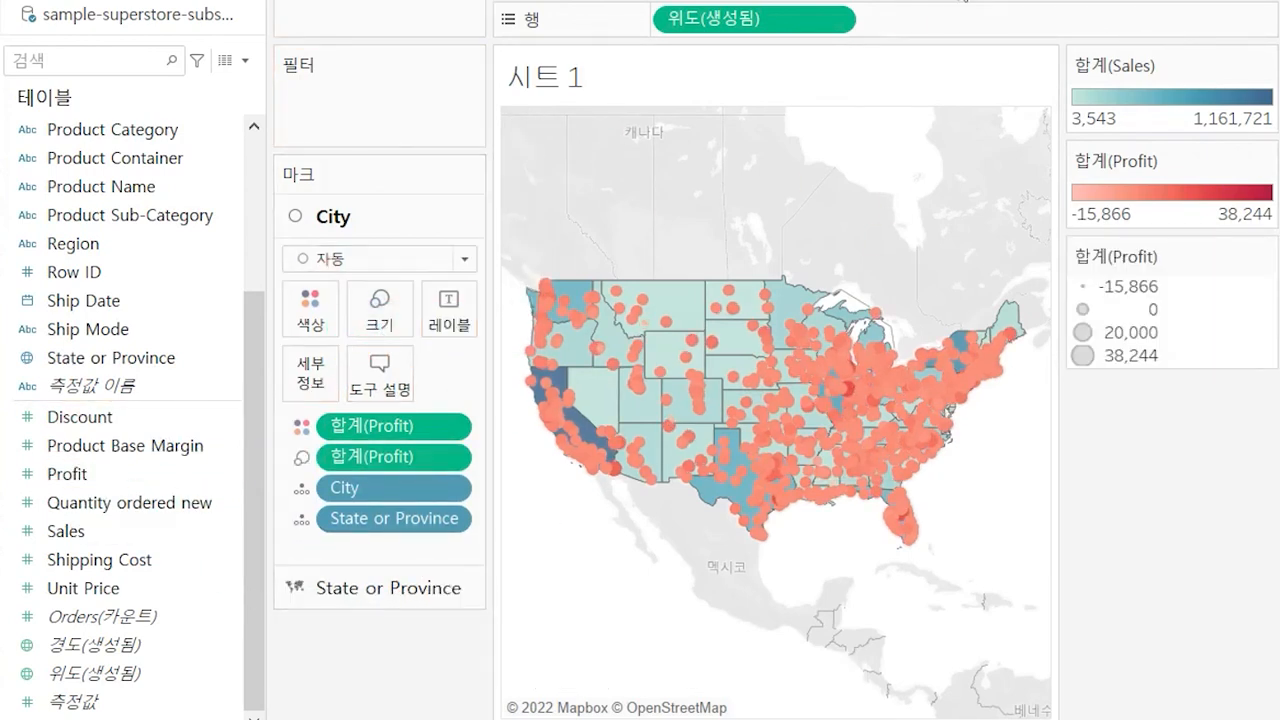
Reduce the overall size of the City layer's circles to slightly below the current setting.
{"action": "left_click", "coordinate": [373, 307]}
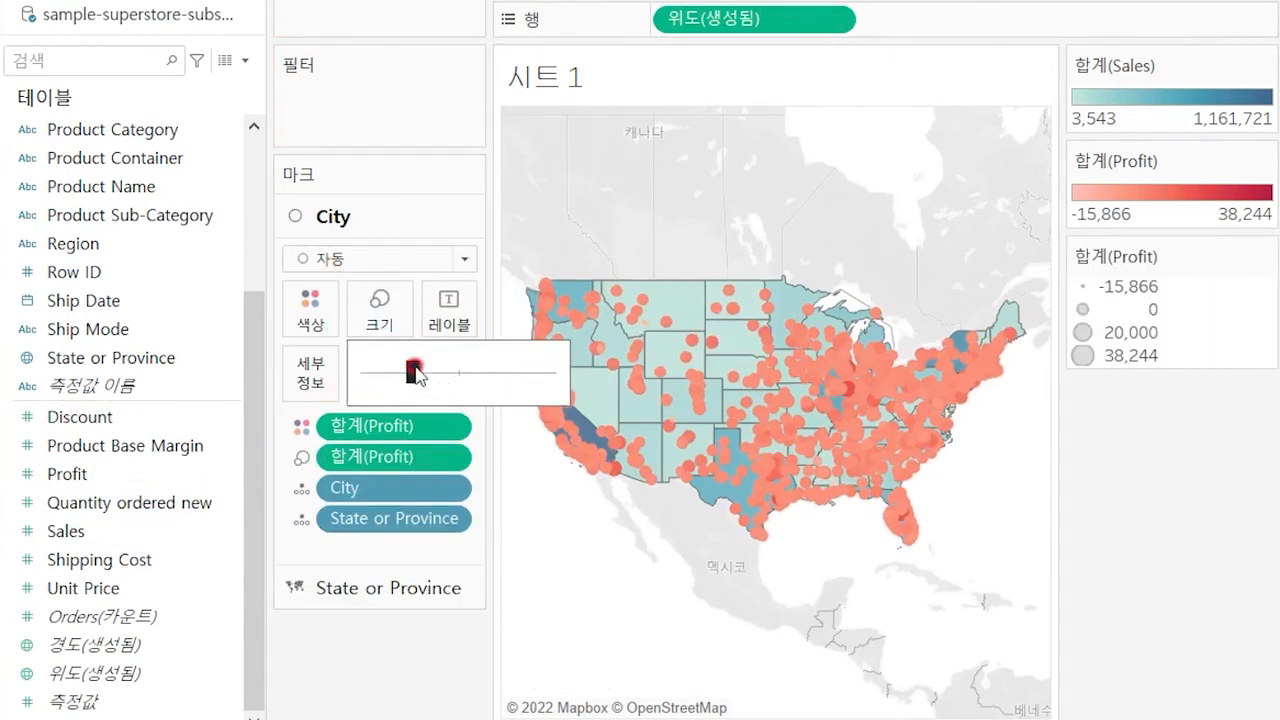
{"action": "left_click_drag", "start_coordinate": [416, 372], "coordinate": [393, 372]}
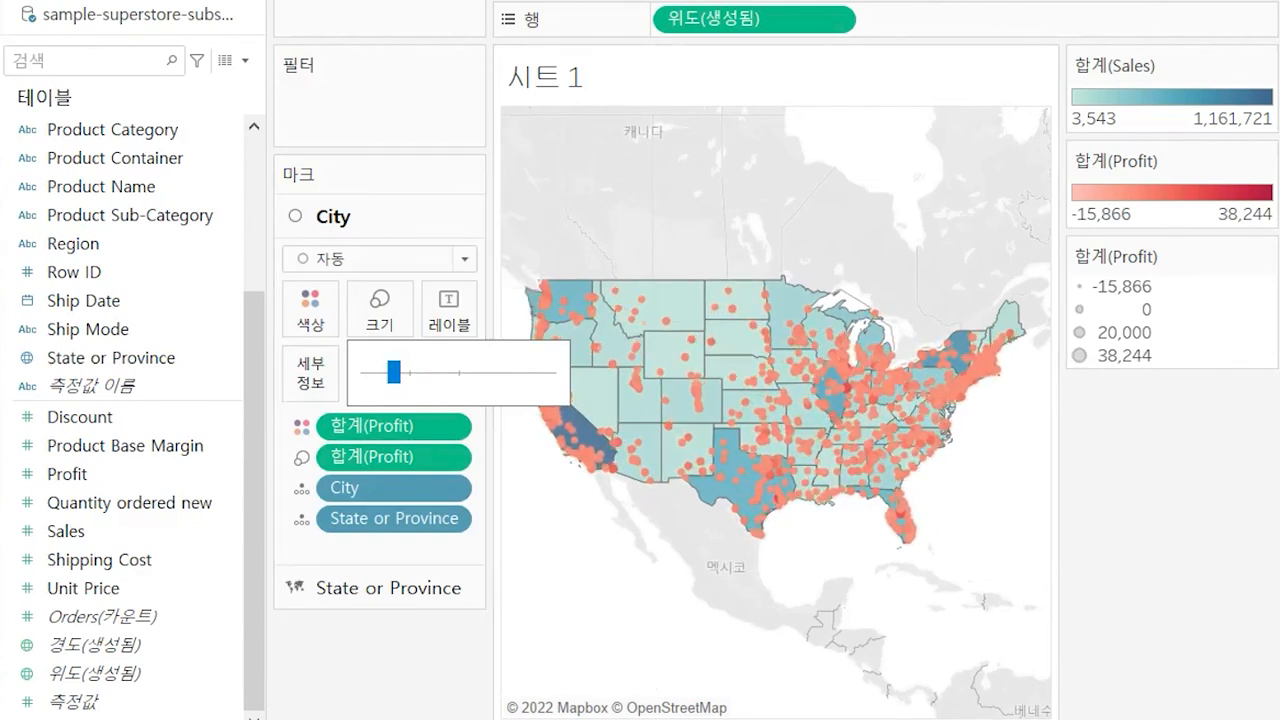
{"action": "left_click", "coordinate": [456, 646]}
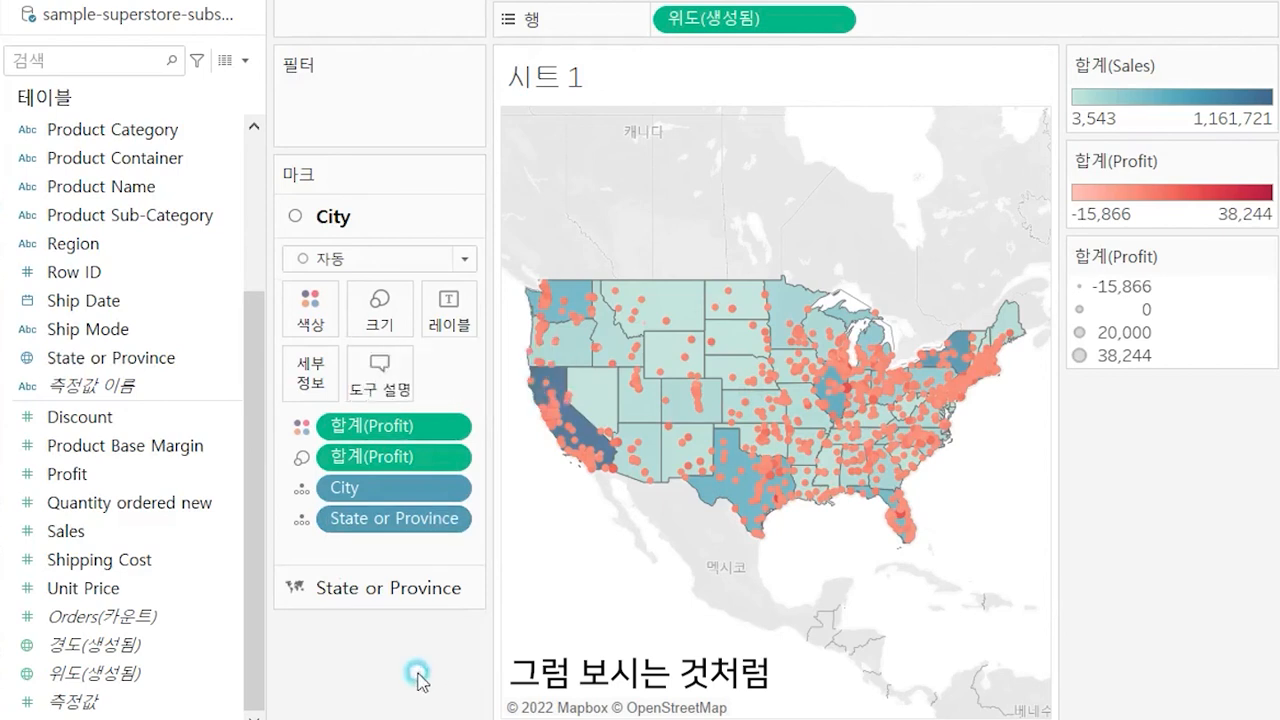